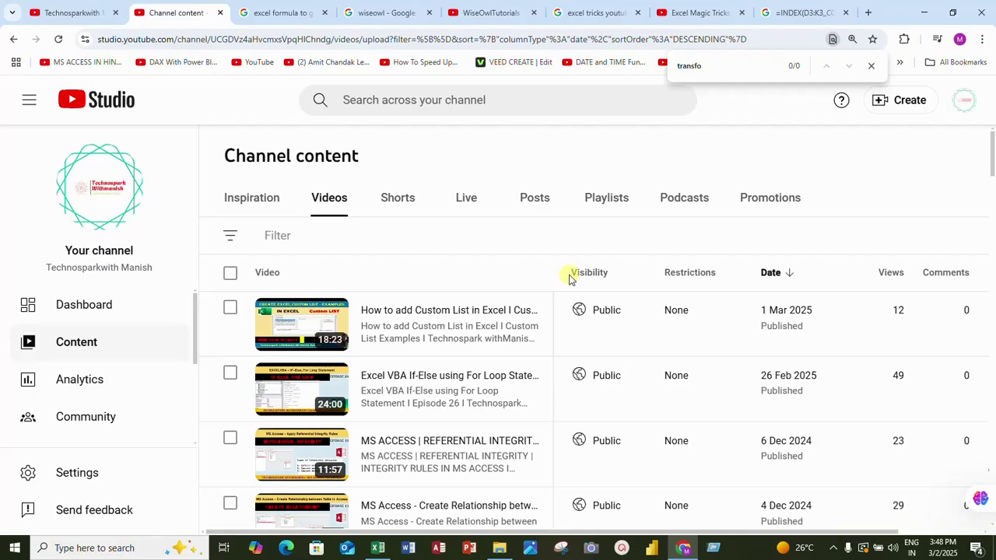
Switch from the browser to the Book1 workbook in Excel.
{"action": "mouse_move", "coordinate": [650, 312]}
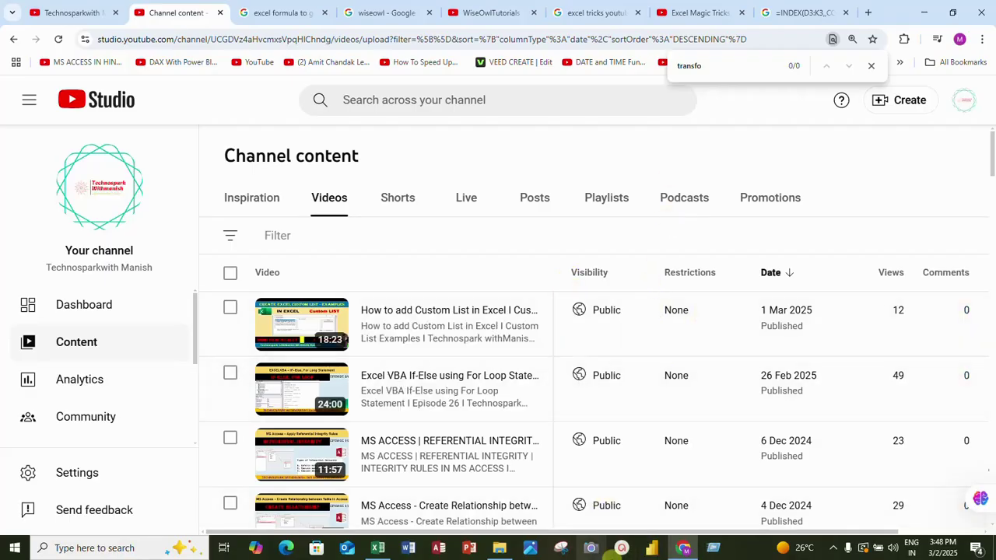
{"action": "left_click", "coordinate": [380, 548]}
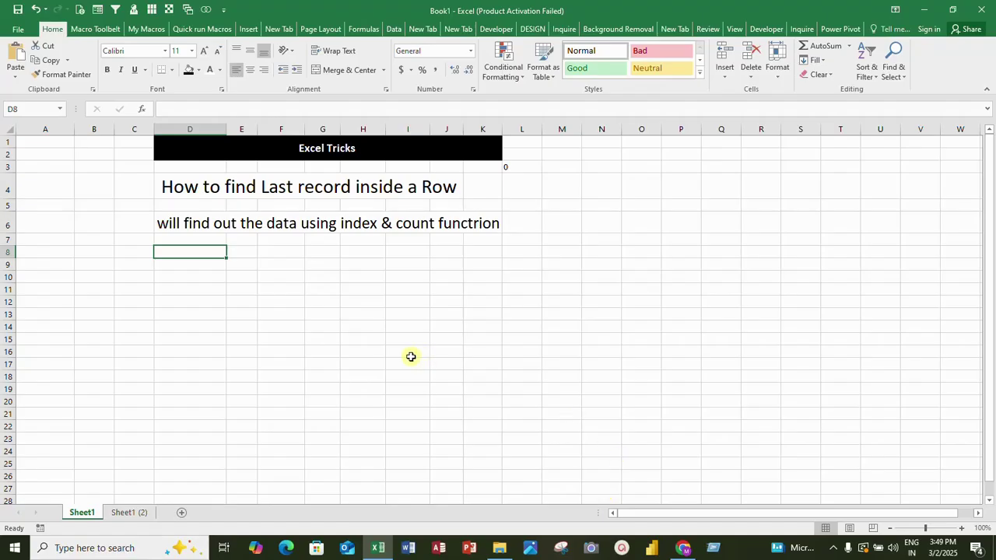
{"action": "left_click", "coordinate": [241, 274]}
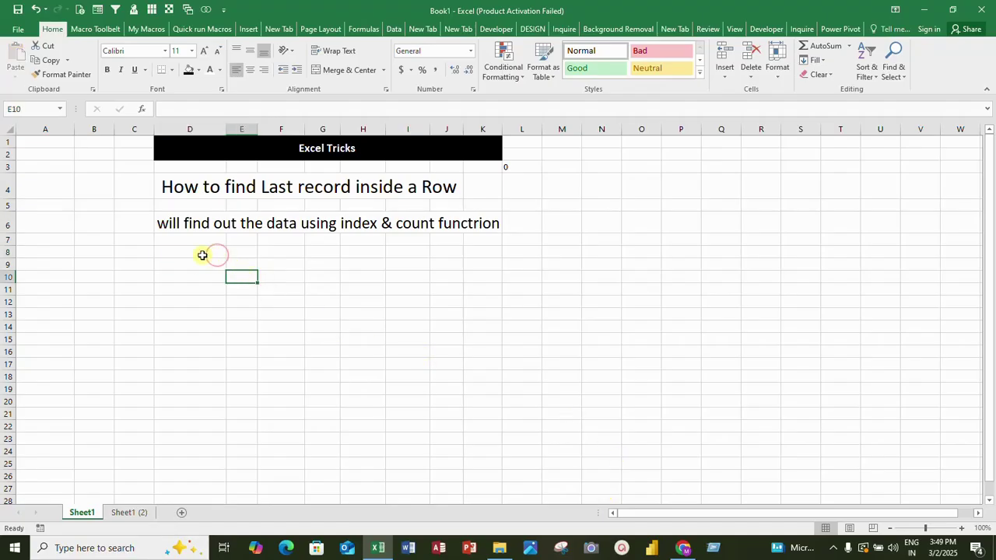
{"action": "left_click_drag", "start_coordinate": [202, 255], "coordinate": [532, 349]}
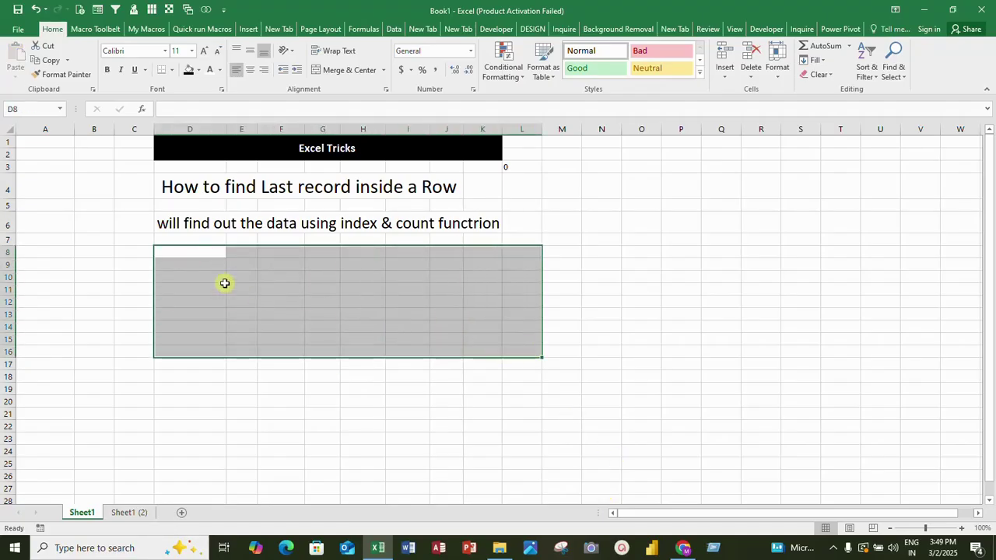
{"action": "left_click_drag", "start_coordinate": [138, 253], "coordinate": [136, 352]}
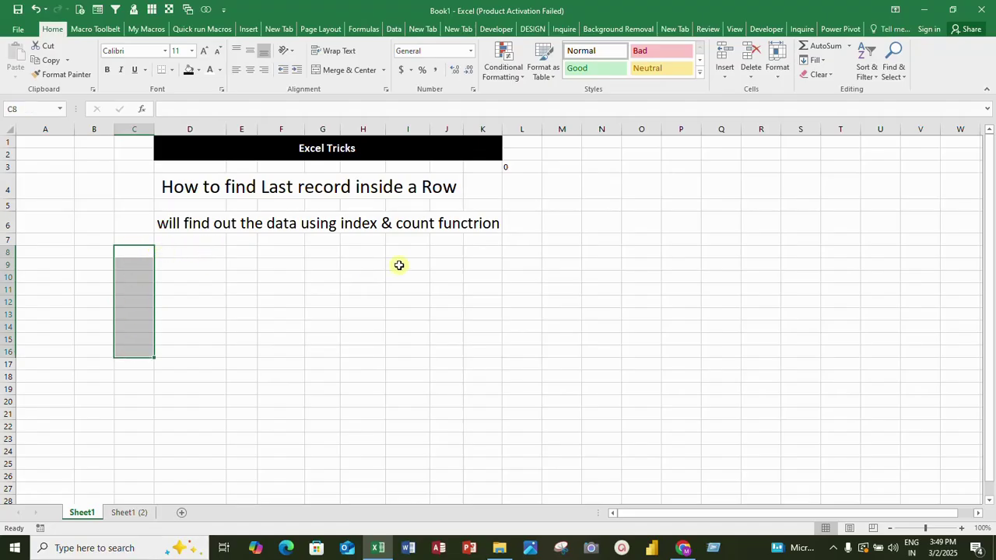
{"action": "left_click_drag", "start_coordinate": [210, 251], "coordinate": [515, 259]}
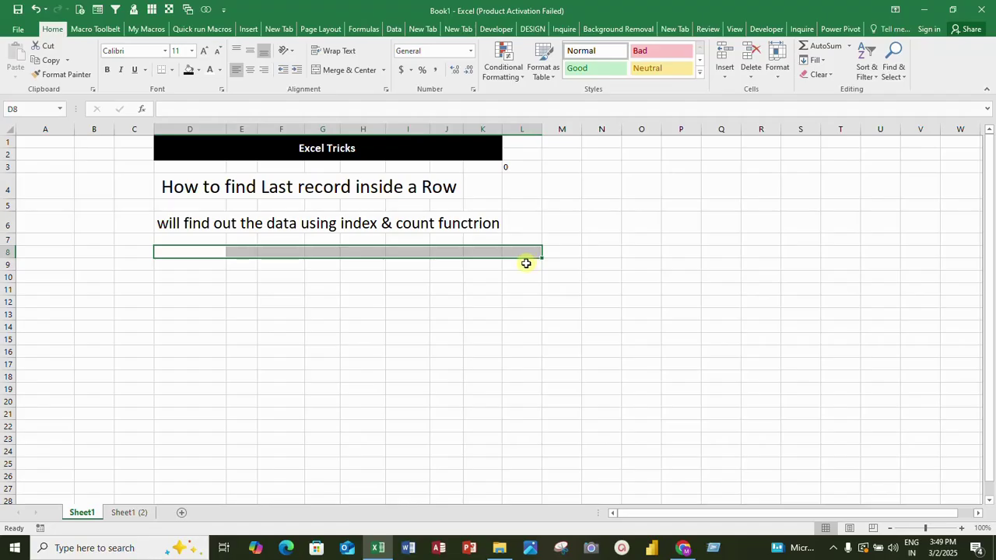
{"action": "left_click", "coordinate": [514, 278]}
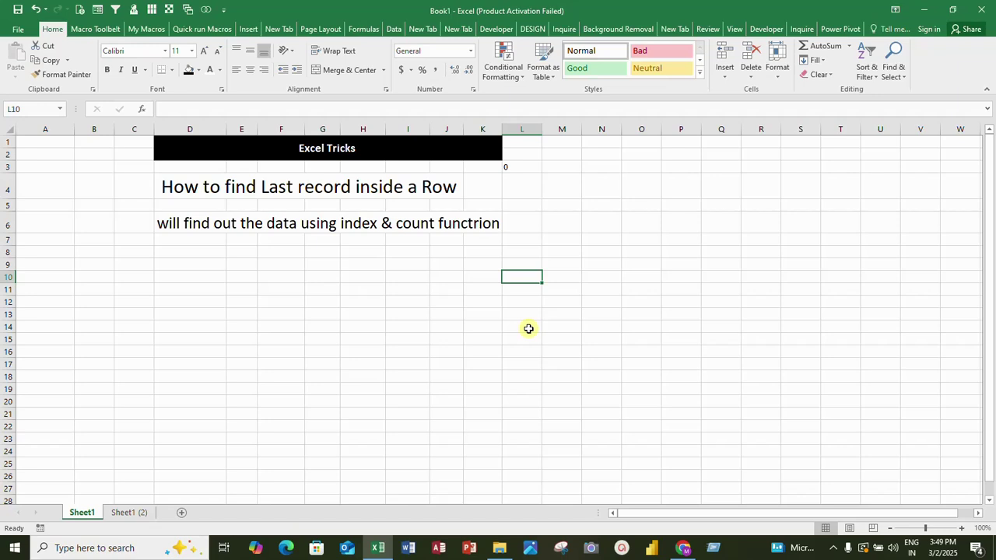
Correct the misspelled last word of the description in cell D6 to "function".
{"action": "left_click", "coordinate": [210, 227]}
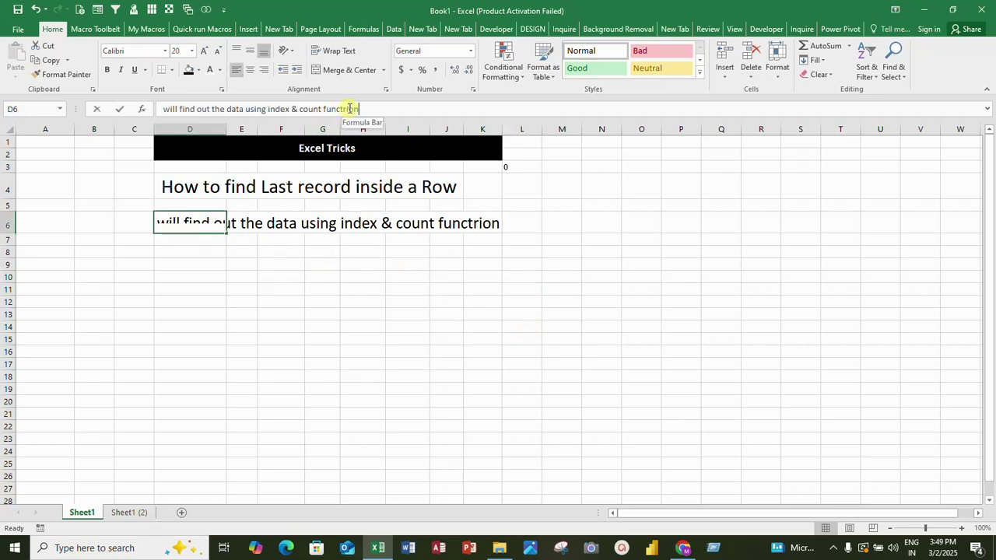
{"action": "left_click", "coordinate": [348, 109]}
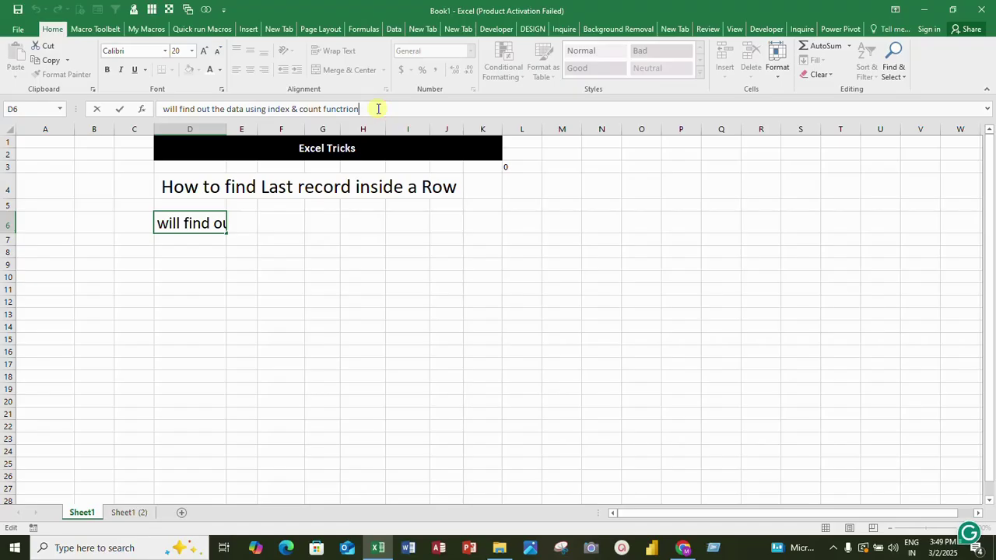
{"action": "key", "text": "BackSpace"}
{"action": "key", "text": "BackSpace"}
{"action": "key", "text": "BackSpace"}
{"action": "key", "text": "BackSpace"}
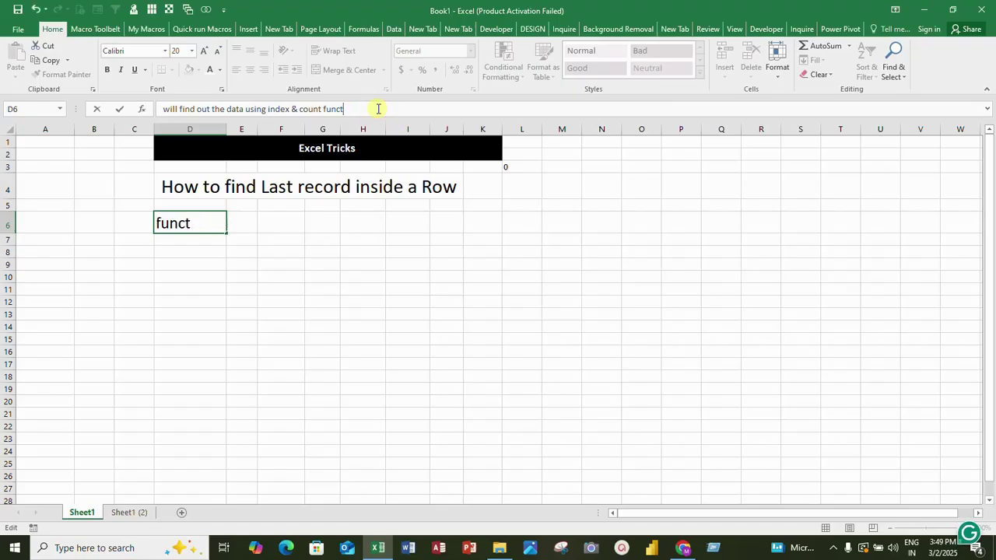
{"action": "type", "text": "ion"}
{"action": "key", "text": "Return"}
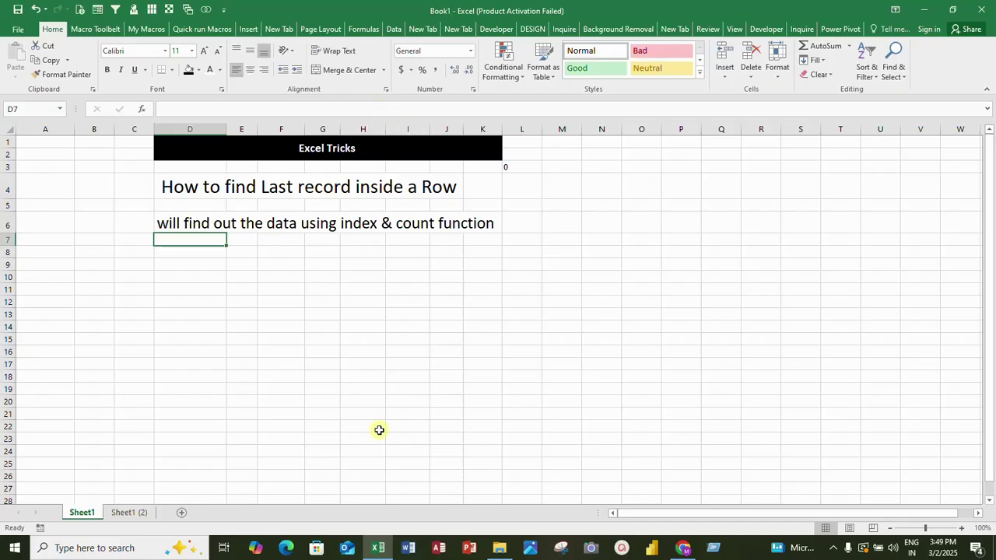
Open the sheet Sheet1 (2) and review its Users and Location columns.
{"action": "left_click", "coordinate": [120, 513]}
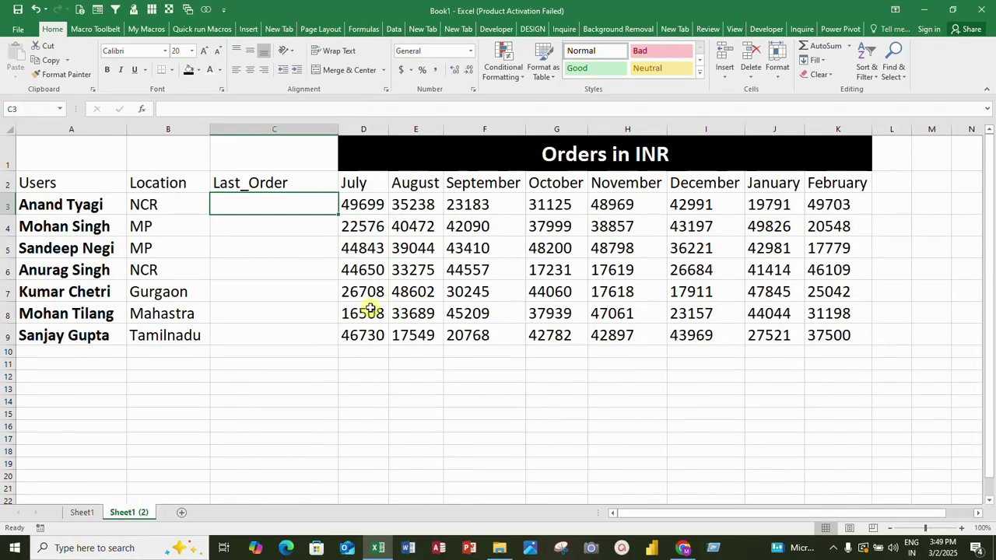
{"action": "left_click_drag", "start_coordinate": [73, 185], "coordinate": [87, 338]}
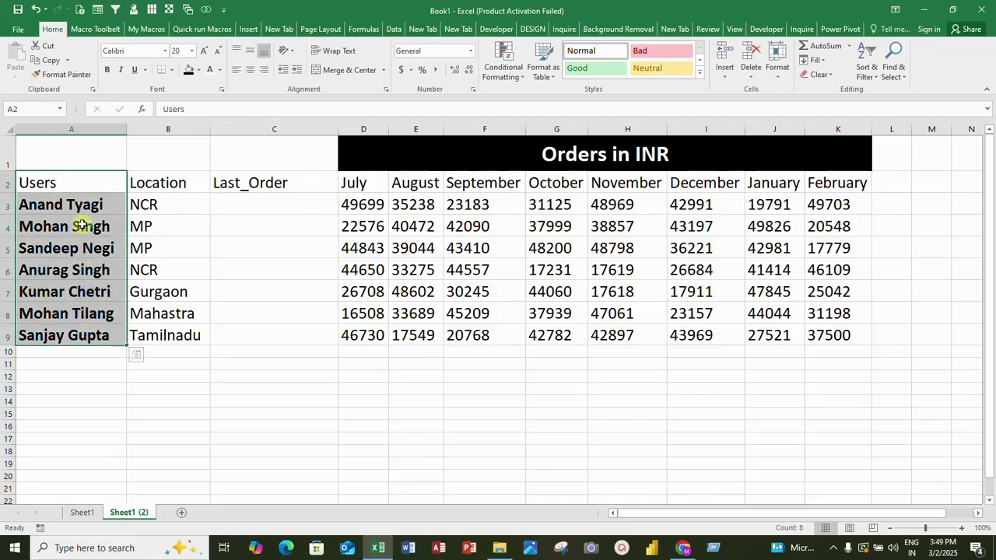
{"action": "left_click_drag", "start_coordinate": [159, 182], "coordinate": [173, 327]}
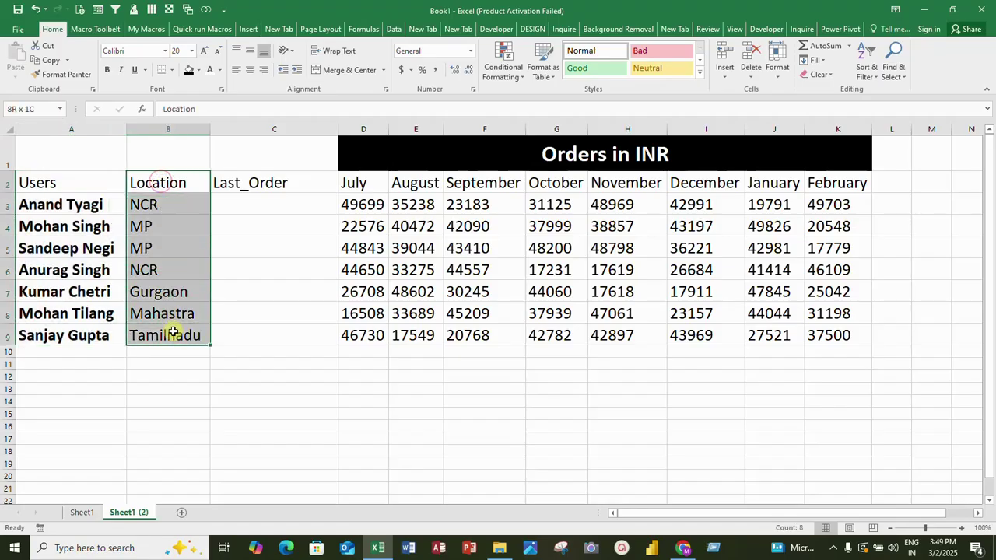
Change the header of the first column in cell A2 to "Dealers".
{"action": "left_click", "coordinate": [77, 180]}
{"action": "key", "text": "BackSpace"}
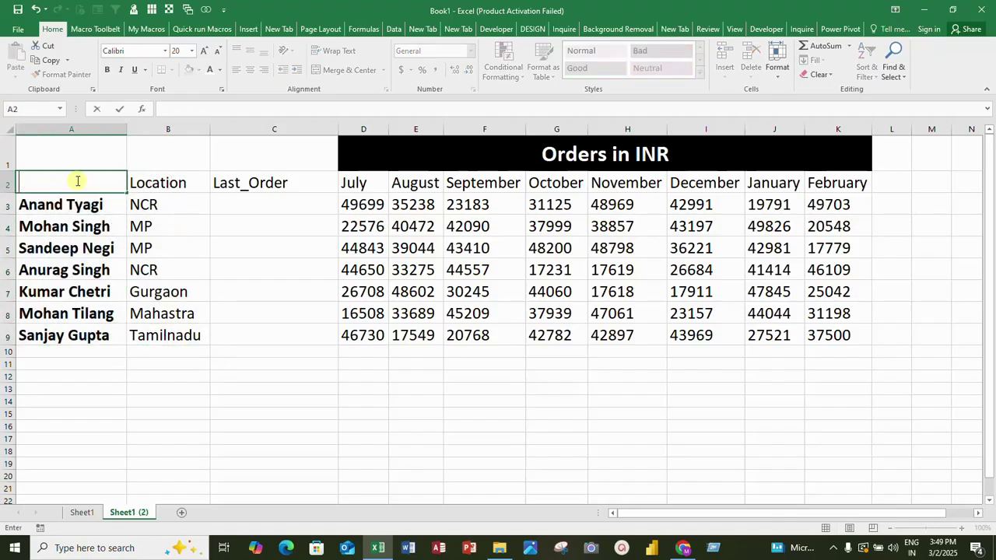
{"action": "type", "text": "Deals"}
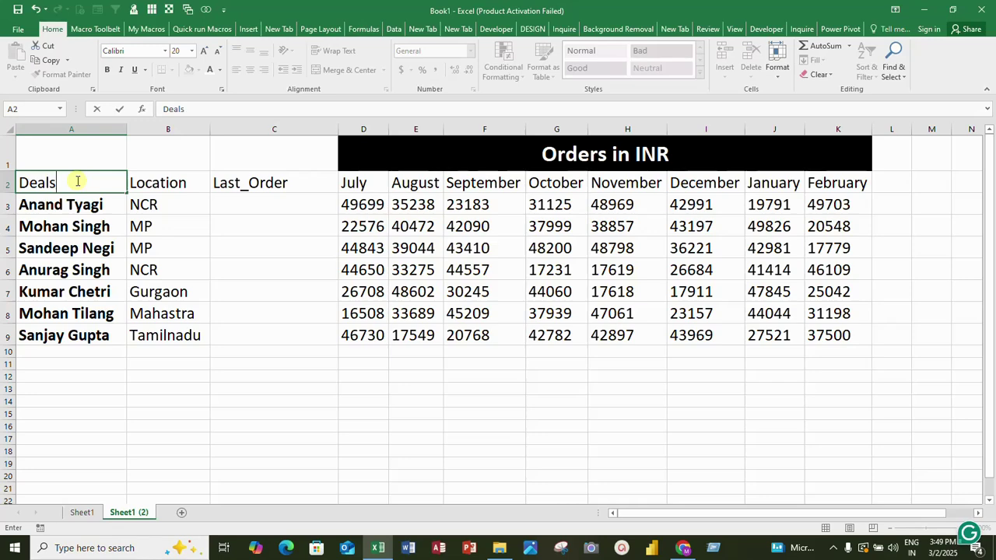
{"action": "key", "text": "Return"}
{"action": "left_click", "coordinate": [78, 182]}
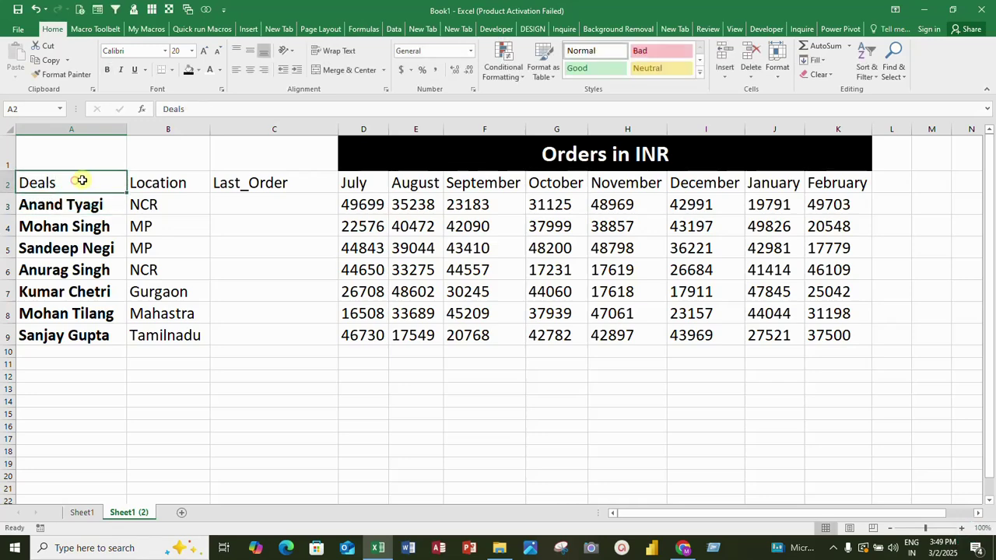
{"action": "left_click", "coordinate": [191, 105]}
{"action": "key", "text": "BackSpace"}
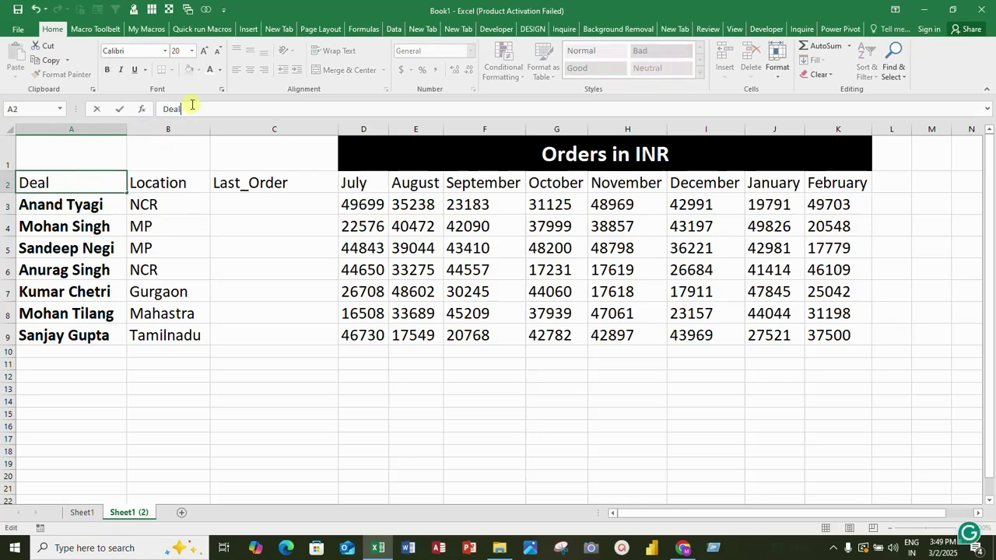
{"action": "type", "text": "ers"}
{"action": "key", "text": "Return"}
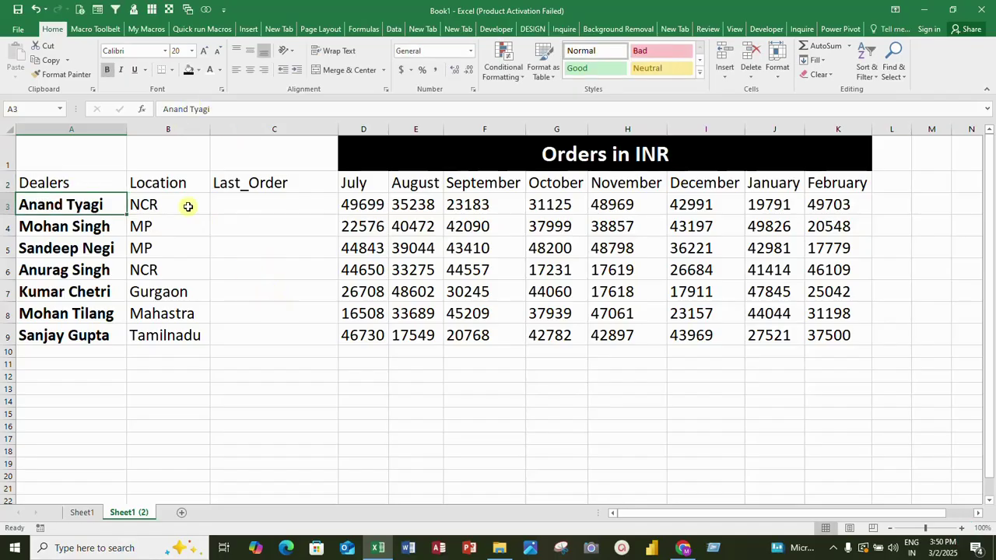
Examine the dealers' locations and their Orders in INR from July to February, focusing on the first dealer's row.
{"action": "left_click_drag", "start_coordinate": [189, 204], "coordinate": [188, 332]}
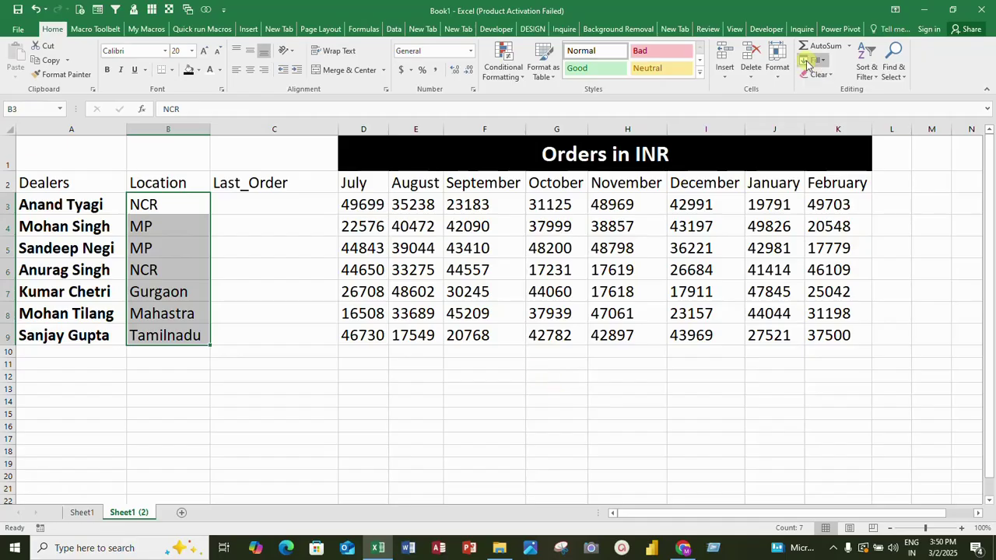
{"action": "left_click", "coordinate": [589, 160]}
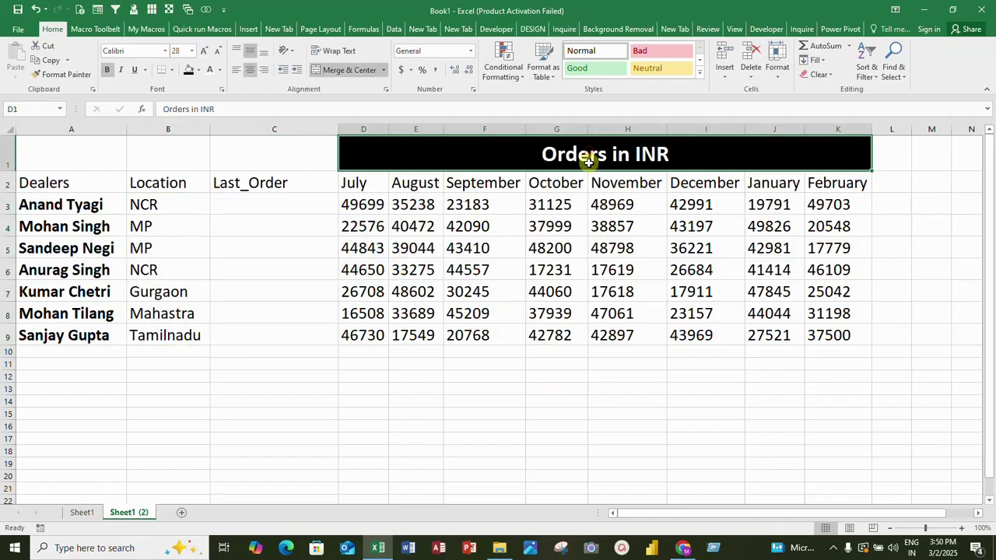
{"action": "left_click", "coordinate": [360, 185]}
{"action": "left_click", "coordinate": [845, 177]}
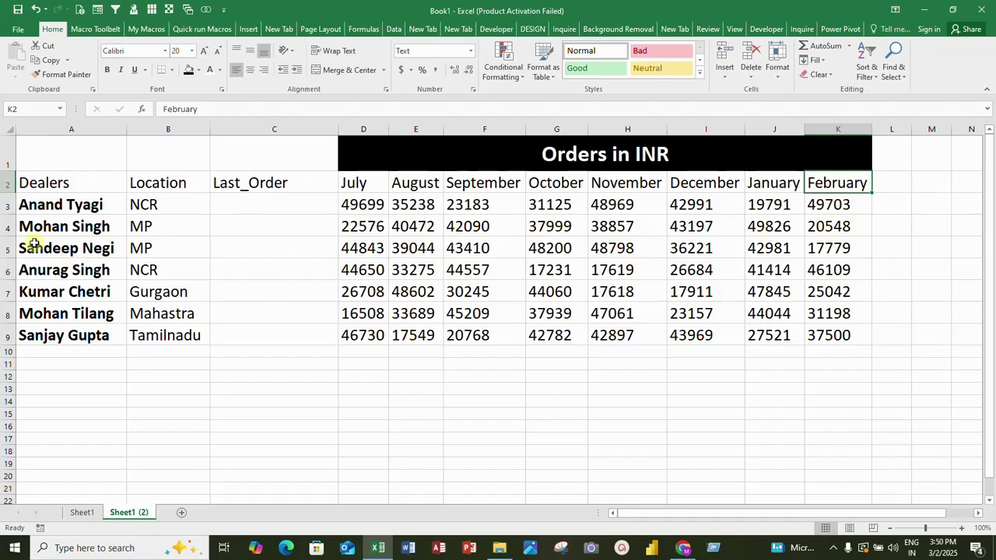
{"action": "left_click", "coordinate": [7, 203]}
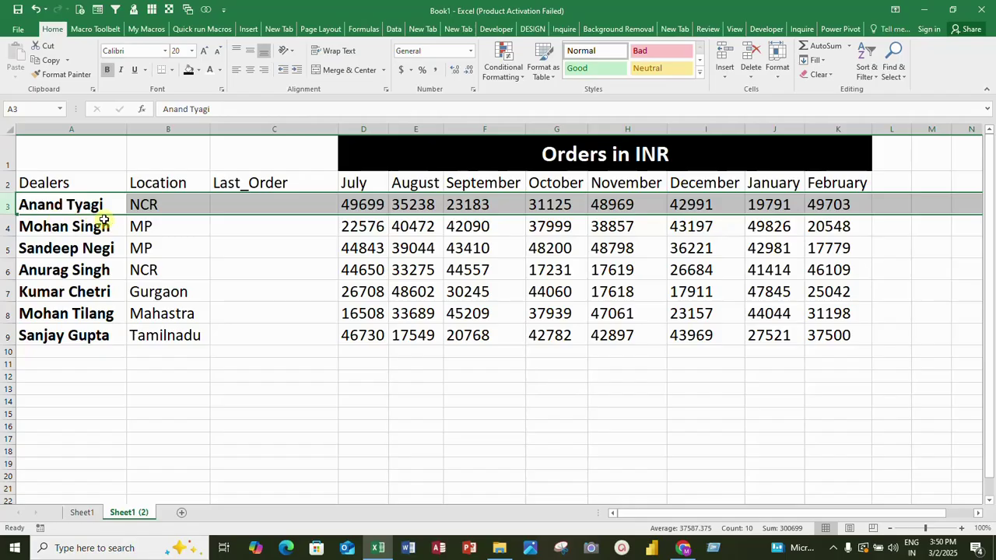
{"action": "left_click", "coordinate": [366, 205]}
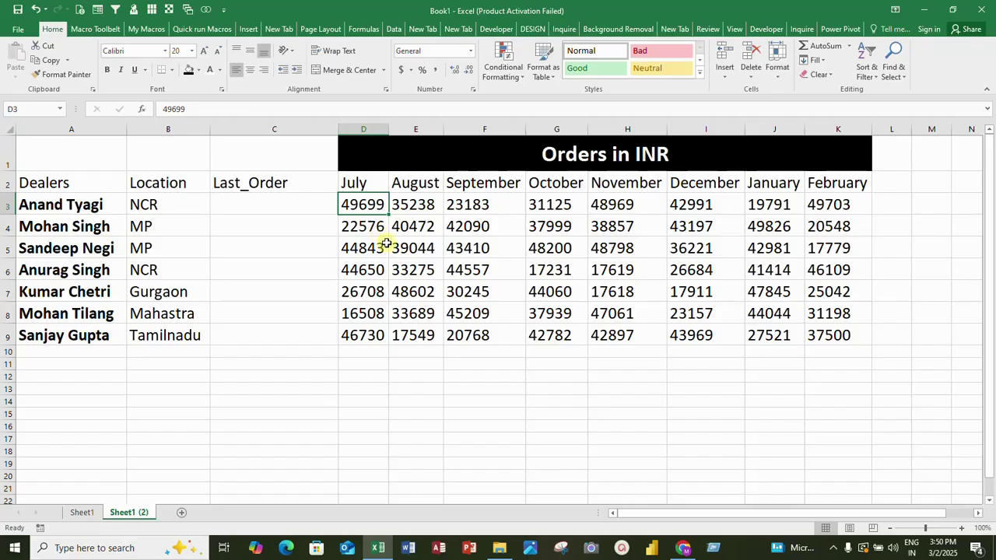
{"action": "left_click", "coordinate": [829, 207]}
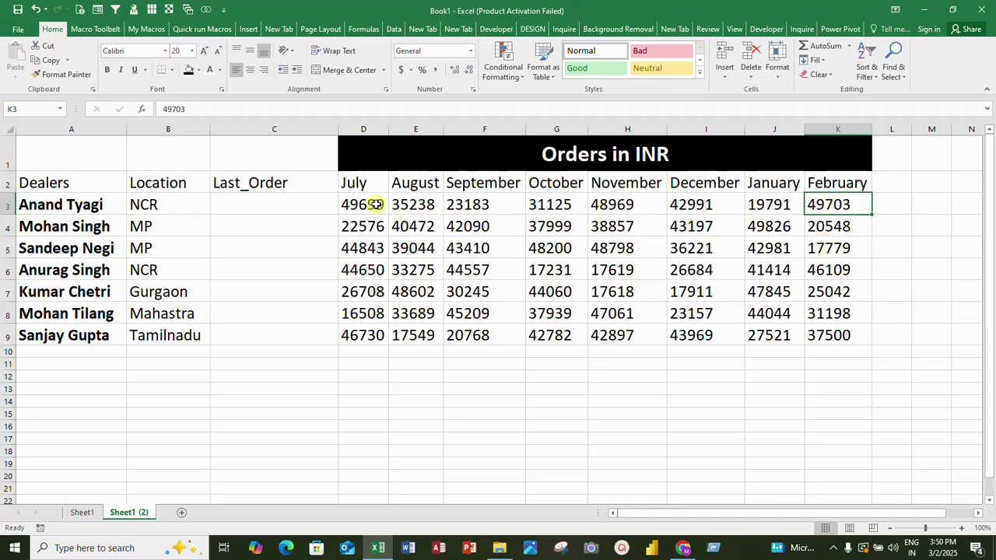
{"action": "mouse_move", "coordinate": [376, 204]}
{"action": "left_mouse_down"}
{"action": "mouse_move", "coordinate": [884, 329]}
{"action": "mouse_move", "coordinate": [869, 316]}
{"action": "mouse_move", "coordinate": [867, 336]}
{"action": "left_mouse_up"}
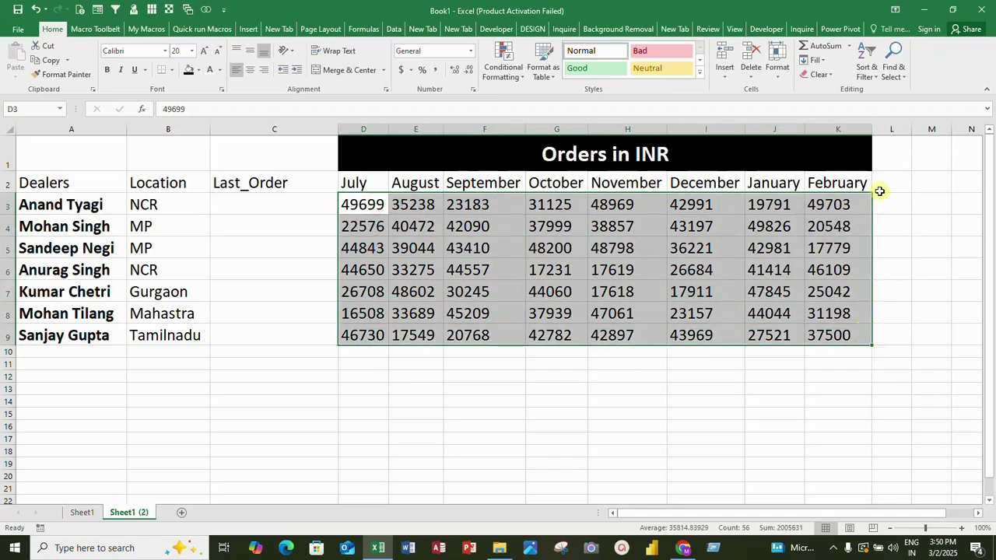
{"action": "left_click", "coordinate": [851, 203]}
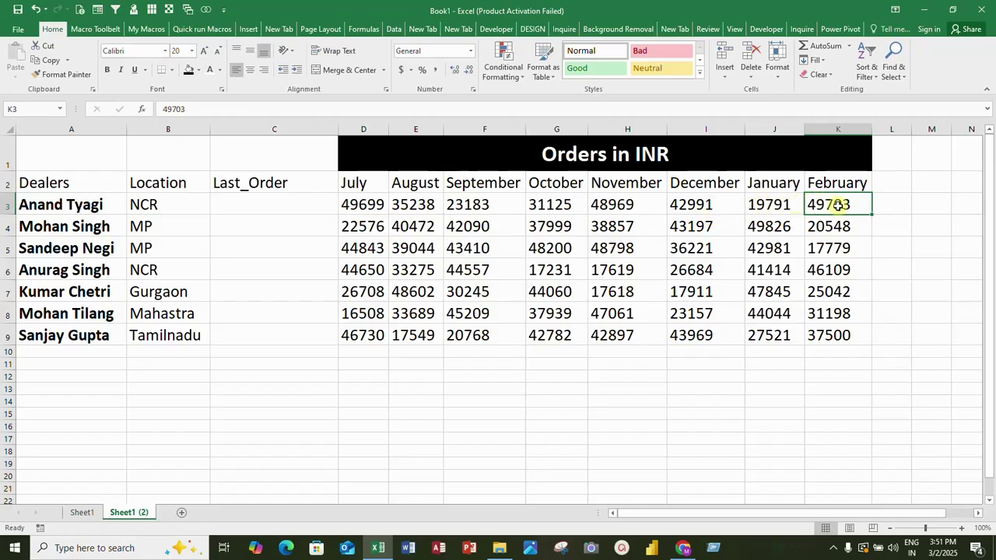
{"action": "left_click", "coordinate": [700, 204]}
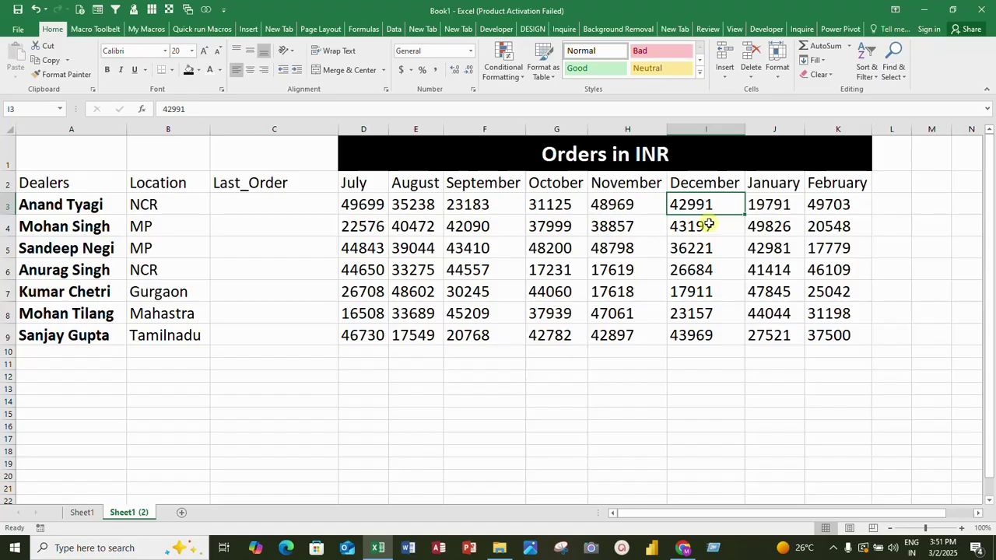
Start an INDEX formula in the first dealer's Last_Order cell C3 with D3:K3 as the array and the row number left empty.
{"action": "left_click", "coordinate": [283, 207]}
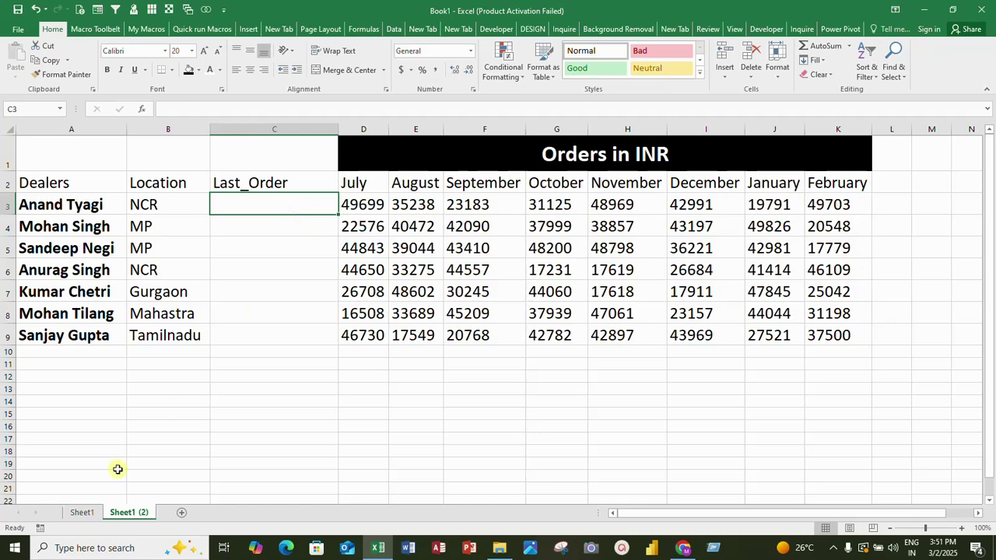
{"action": "left_click", "coordinate": [81, 512]}
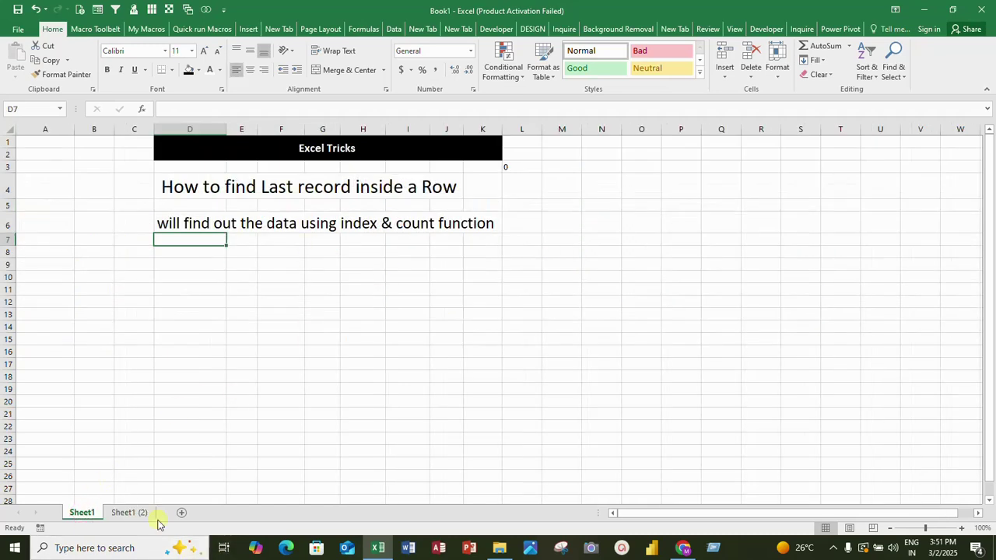
{"action": "left_click", "coordinate": [128, 512]}
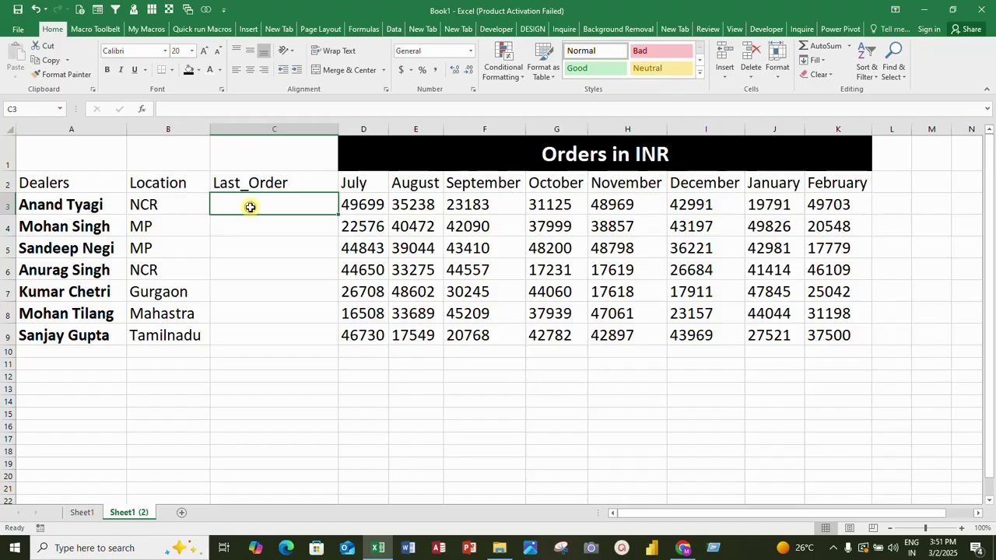
{"action": "type", "text": "=index"}
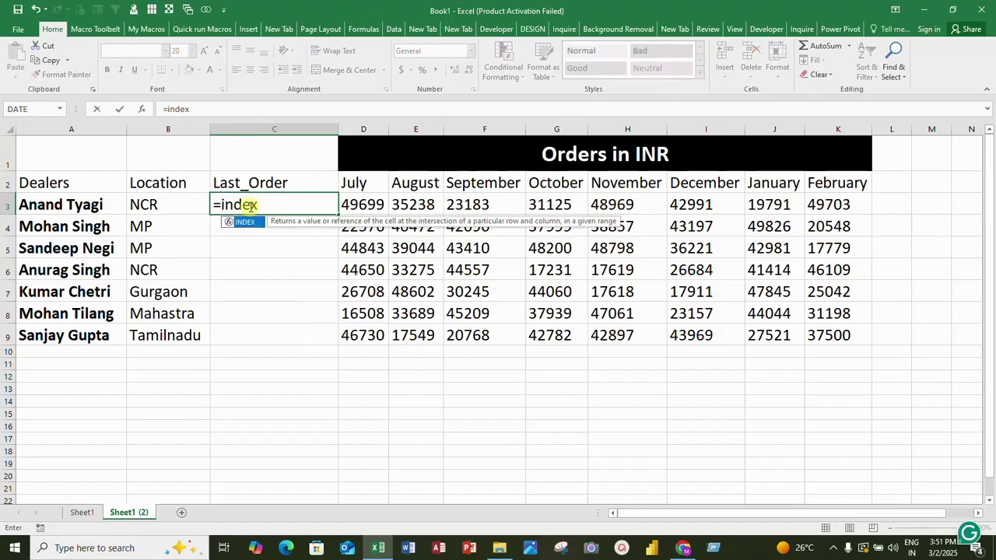
{"action": "key", "text": "Tab"}
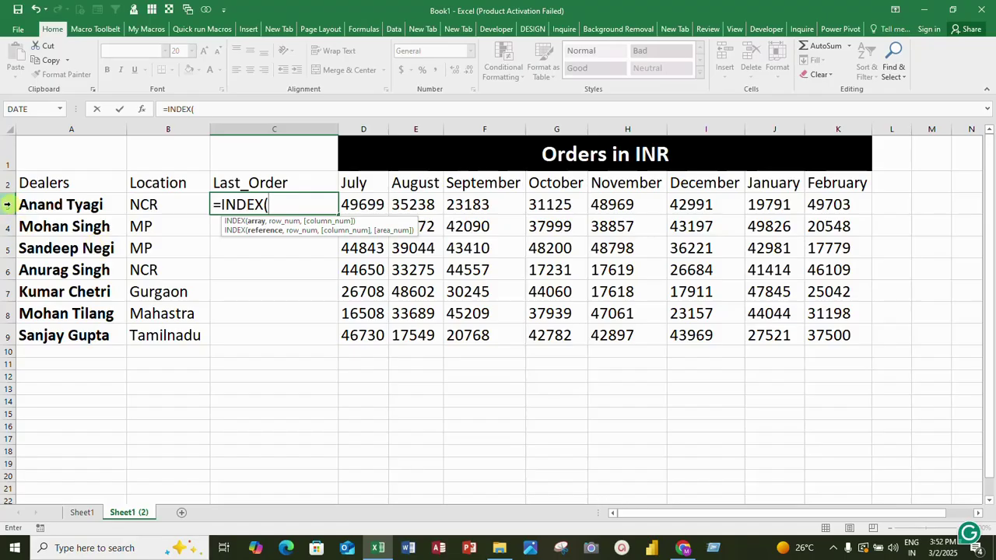
{"action": "left_click_drag", "start_coordinate": [361, 203], "coordinate": [830, 205]}
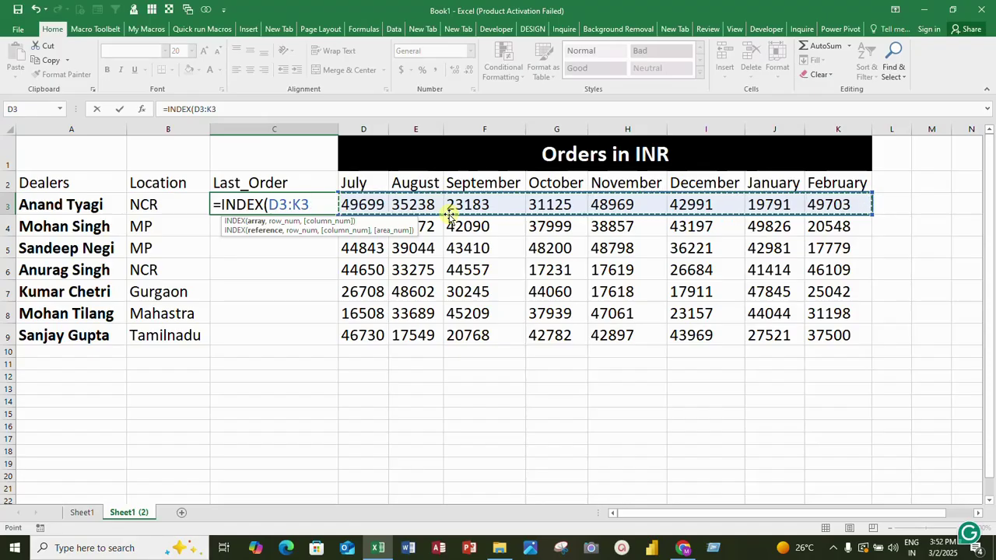
{"action": "type", "text": ",0"}
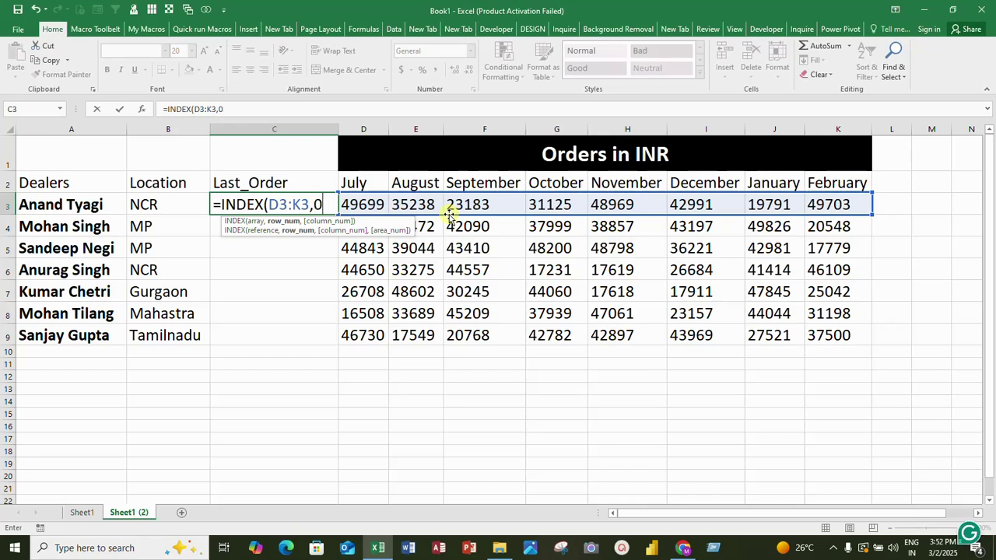
{"action": "key", "text": "BackSpace"}
{"action": "type", "text": ","}
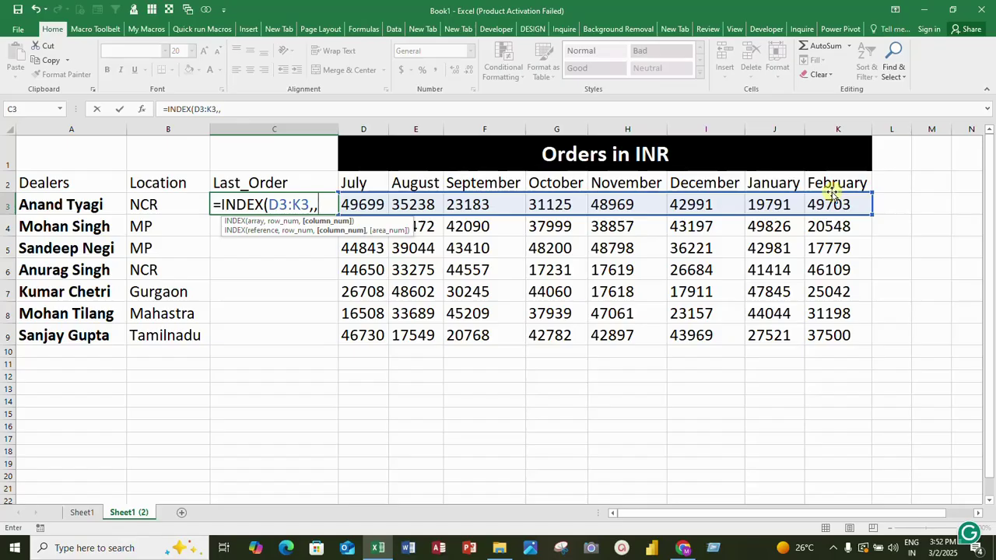
Complete the C3 formula with COUNT(D3:K3) as the column number and copy it down through C9.
{"action": "type", "text": "count"}
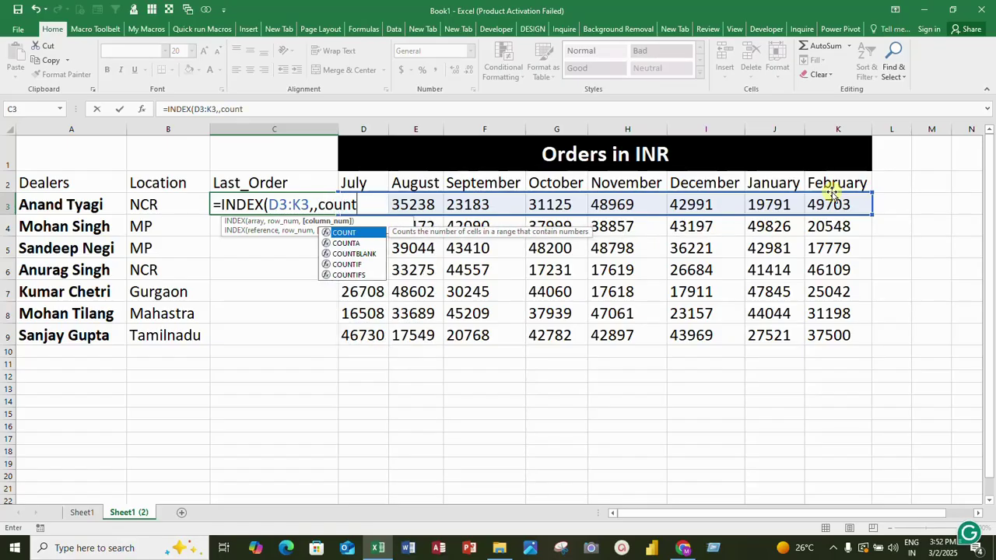
{"action": "type", "text": "("}
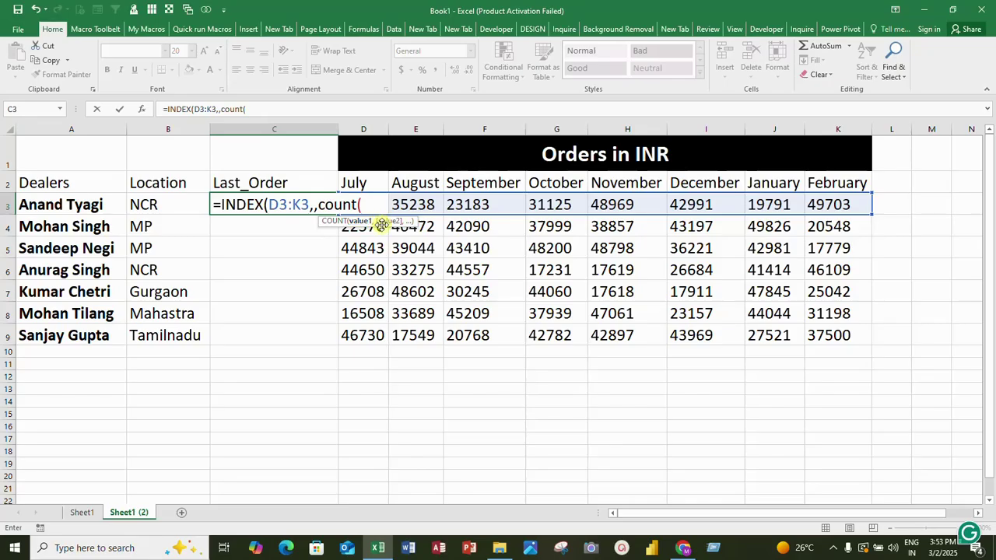
{"action": "type", "text": "D3:K3"}
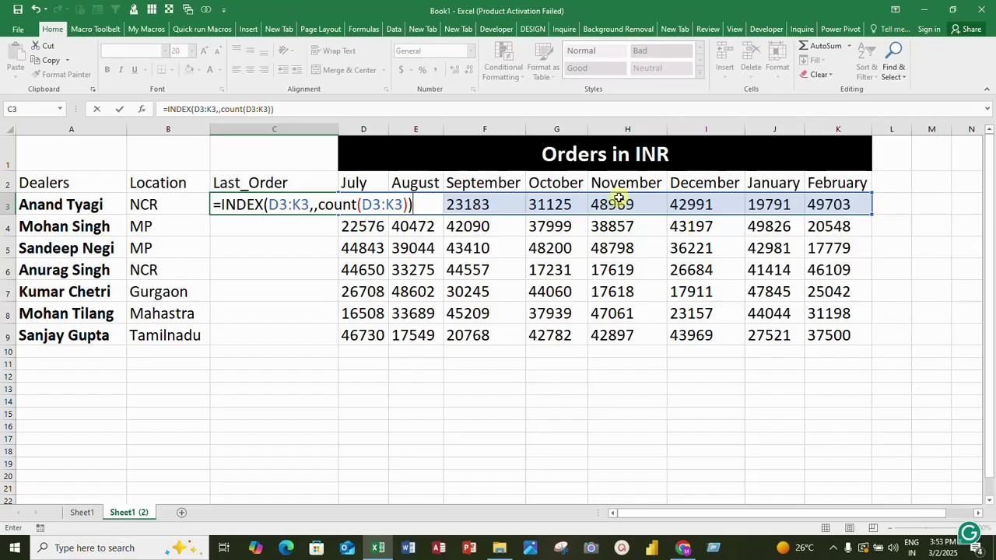
{"action": "key", "text": "Return"}
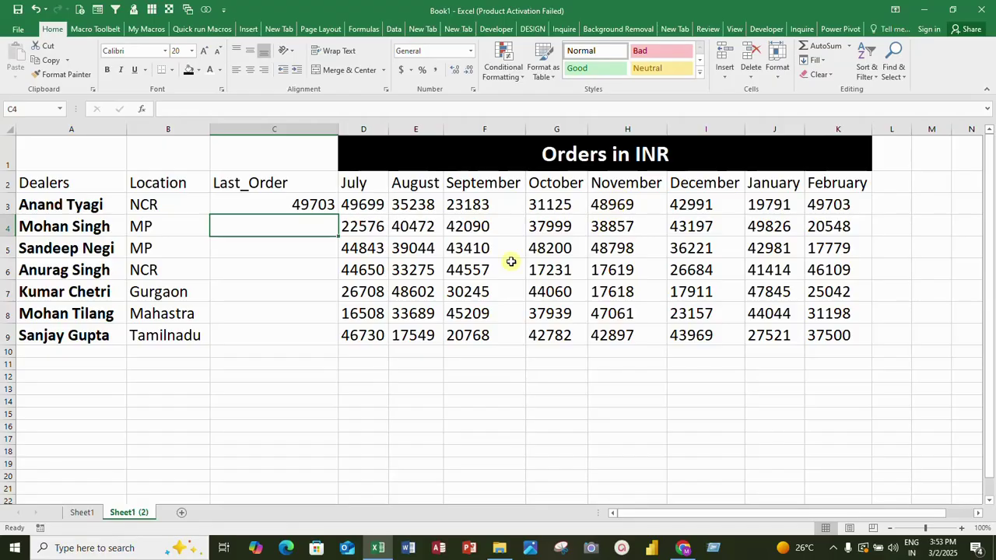
{"action": "left_click", "coordinate": [302, 207]}
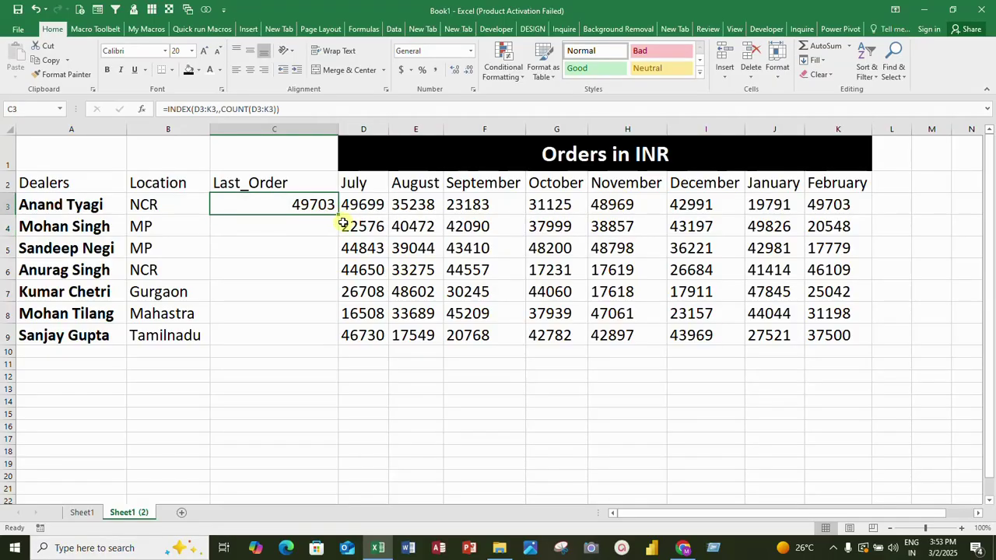
{"action": "left_click_drag", "start_coordinate": [338, 215], "coordinate": [336, 341]}
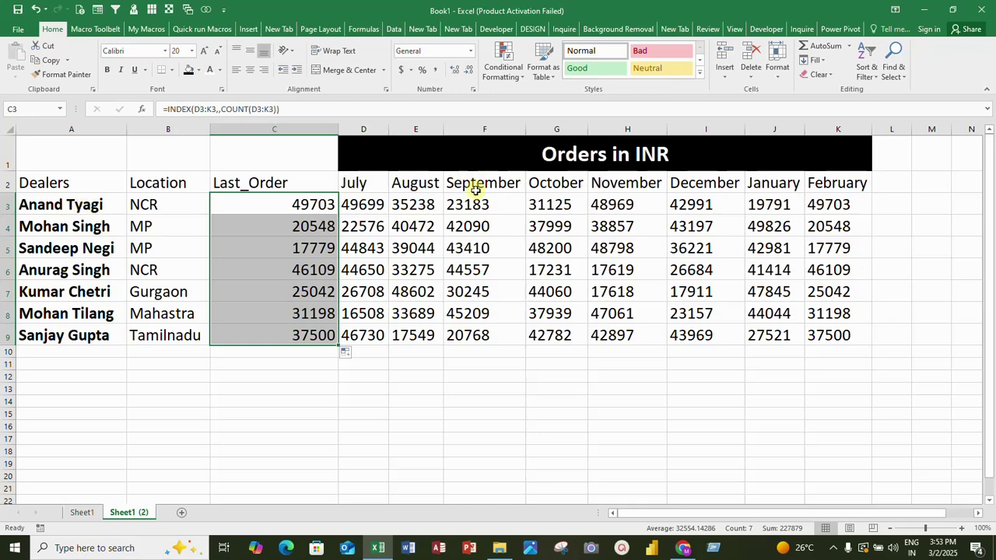
Compare the Last_Order results of the first three dealers with their February orders in column K.
{"action": "left_click", "coordinate": [373, 204]}
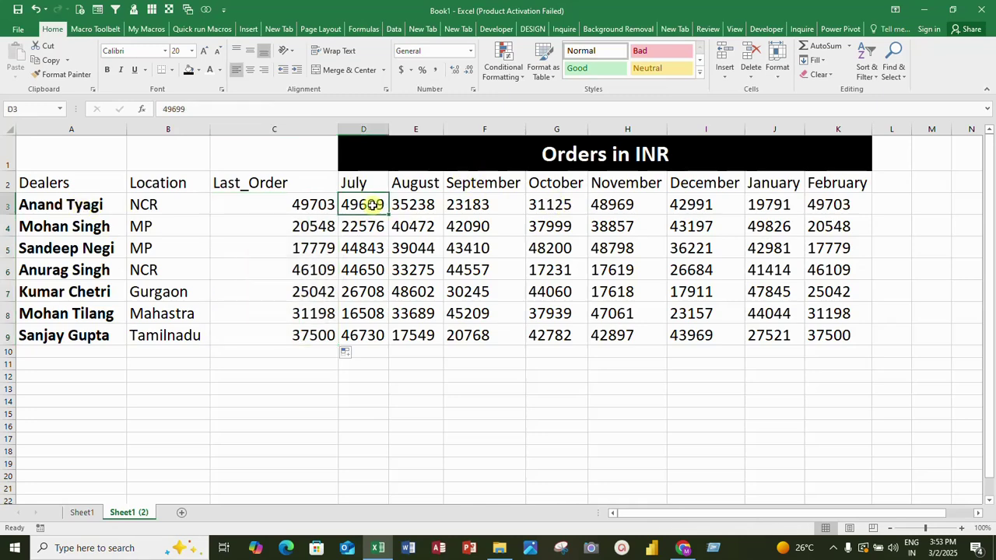
{"action": "left_click", "coordinate": [819, 207]}
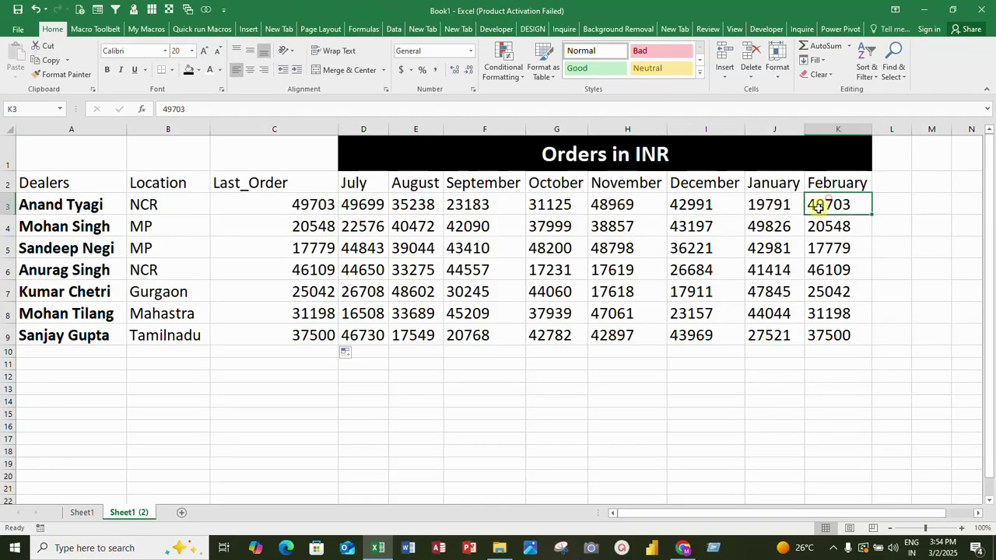
{"action": "left_click", "coordinate": [302, 204]}
{"action": "left_click", "coordinate": [303, 223]}
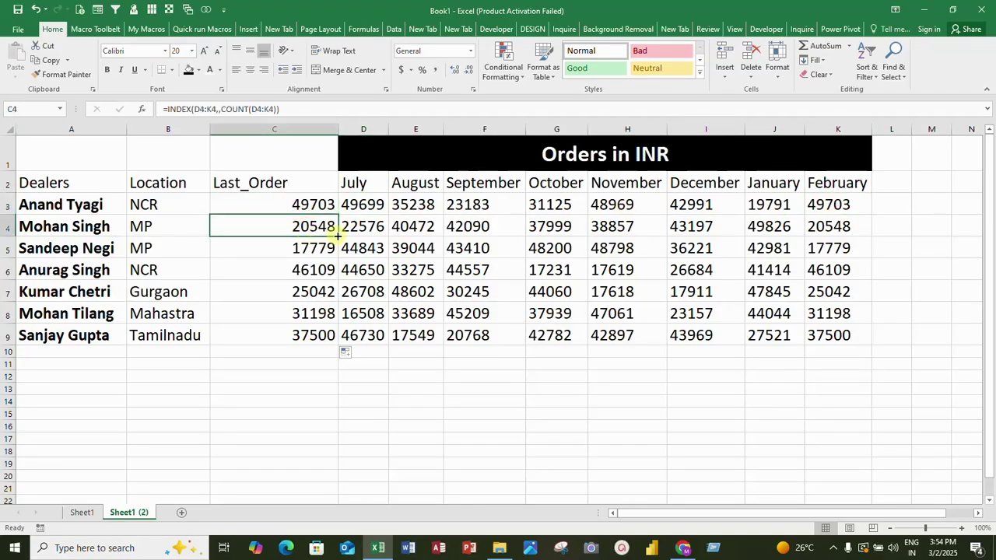
{"action": "left_click", "coordinate": [832, 224]}
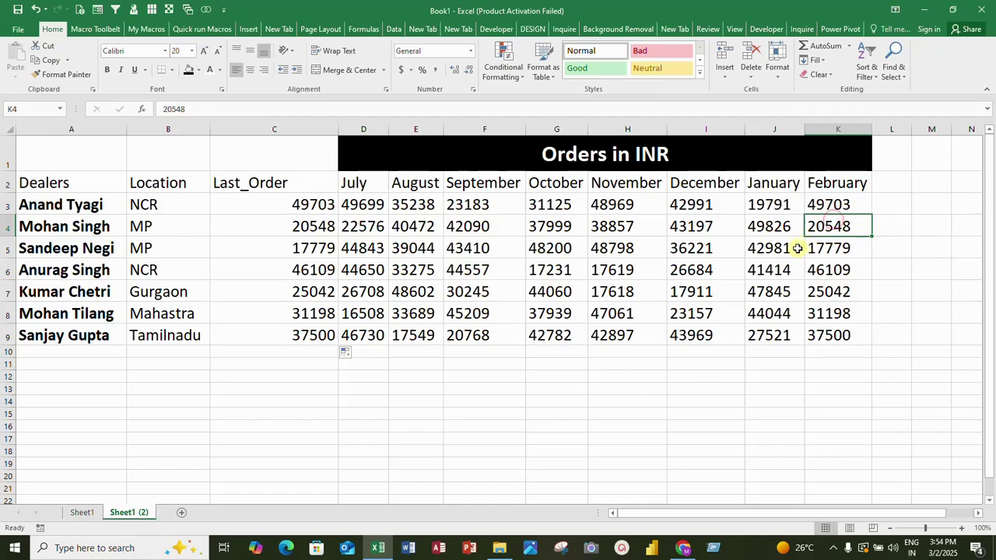
{"action": "left_click", "coordinate": [315, 247]}
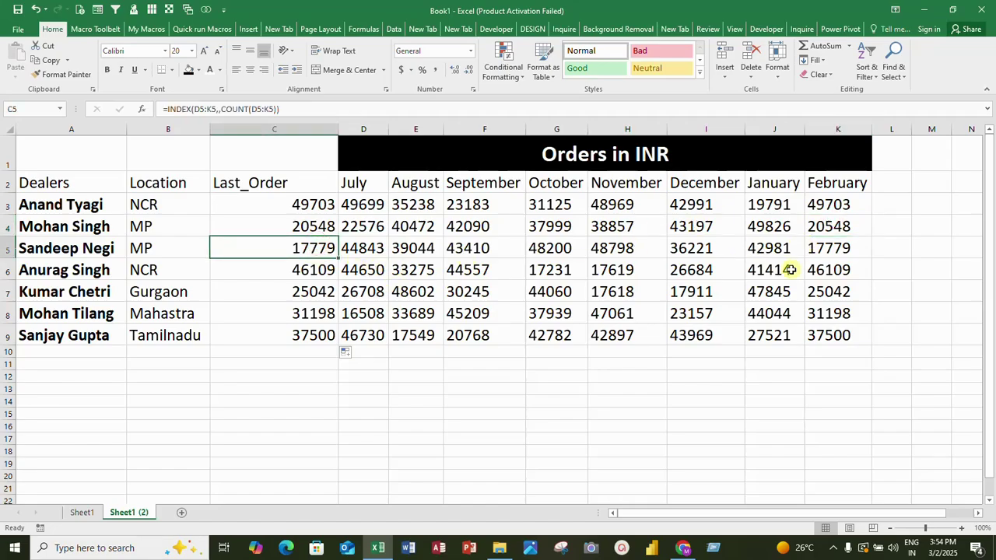
{"action": "left_click", "coordinate": [831, 249]}
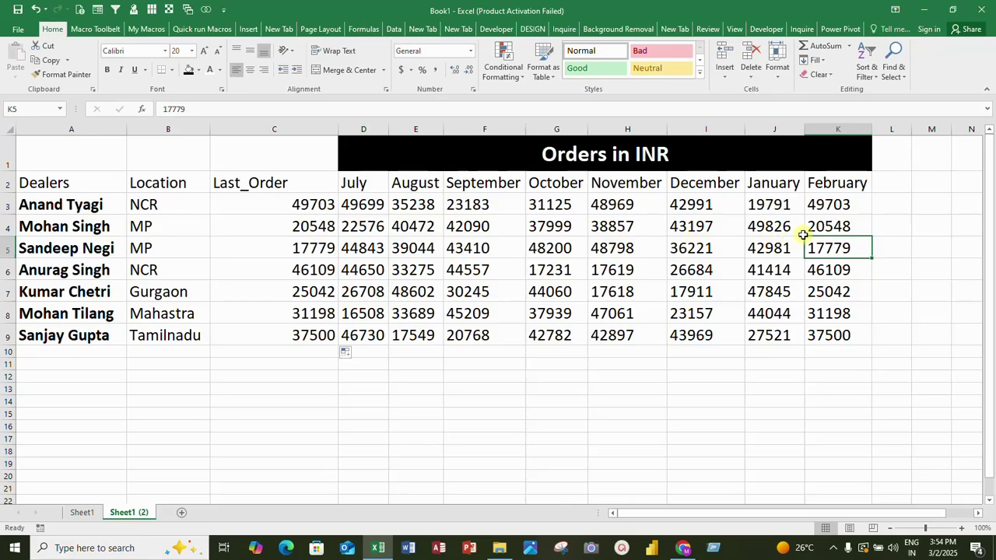
Clear the first dealer's February order in K3 and the second dealer's January and February orders in J4:K4.
{"action": "left_click", "coordinate": [823, 207]}
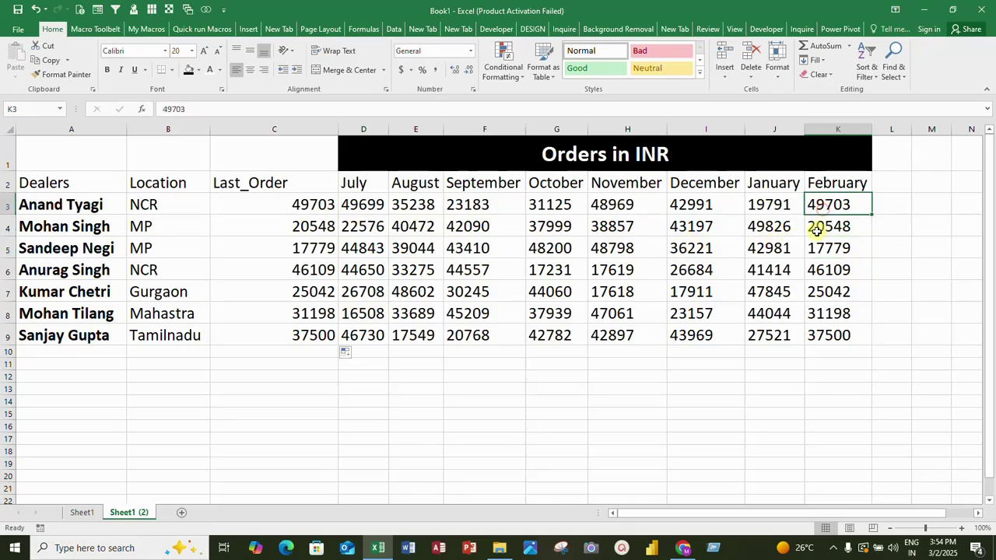
{"action": "key", "text": "Delete"}
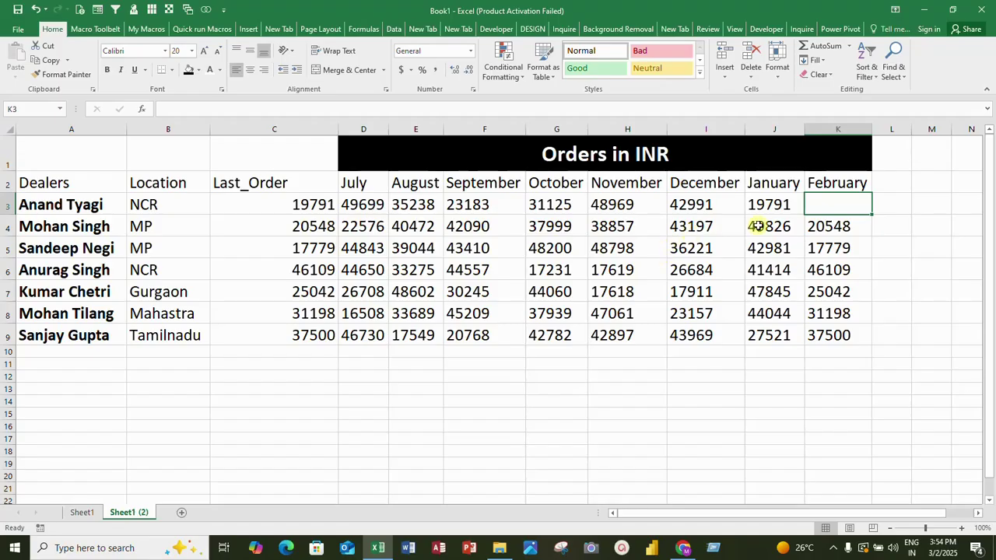
{"action": "left_click_drag", "start_coordinate": [757, 225], "coordinate": [830, 225]}
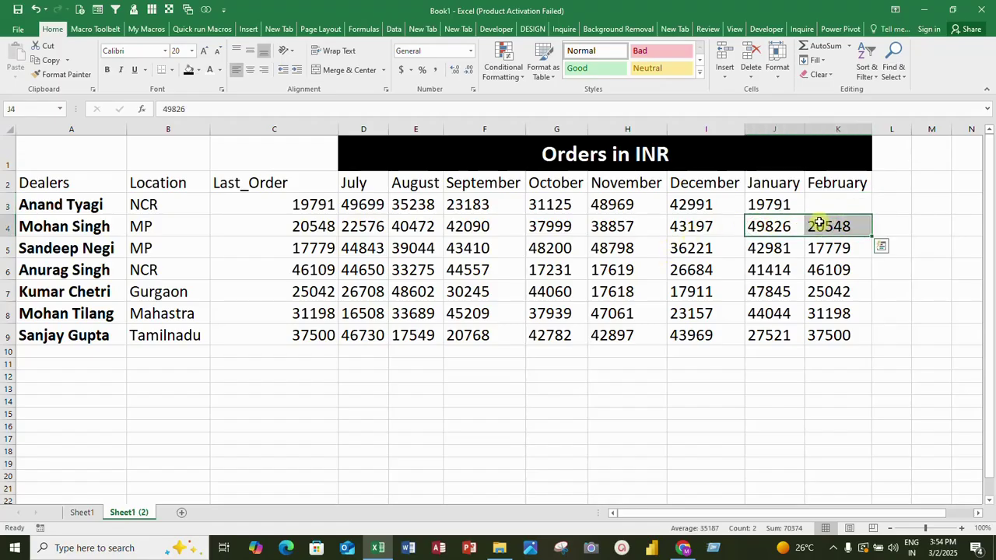
{"action": "key", "text": "Delete"}
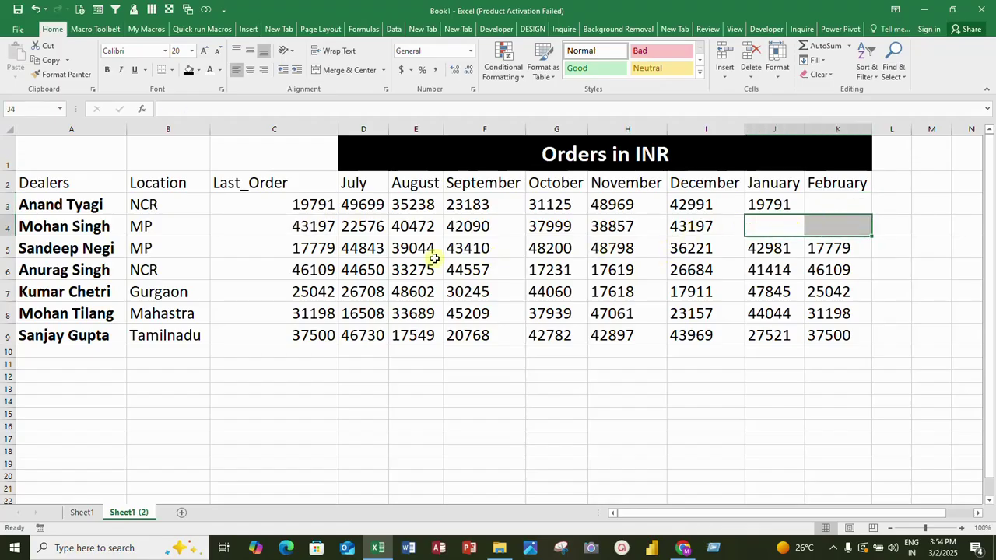
{"action": "left_click", "coordinate": [715, 228]}
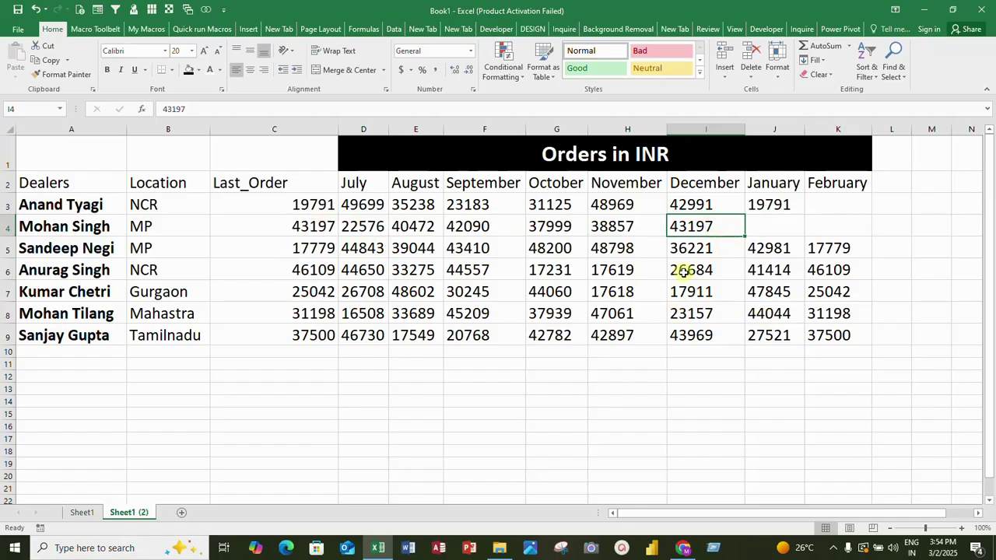
Clear the January and February orders in J5:K5 and the Gurgaon dealer's October to February orders in G7:K7.
{"action": "left_click", "coordinate": [765, 249]}
{"action": "left_click_drag", "start_coordinate": [765, 251], "coordinate": [817, 250]}
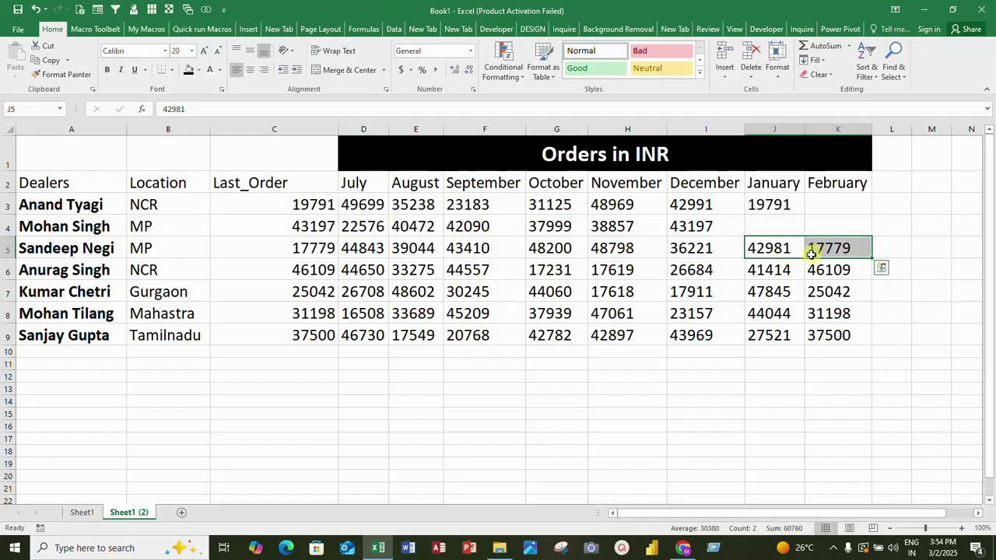
{"action": "key", "text": "Delete"}
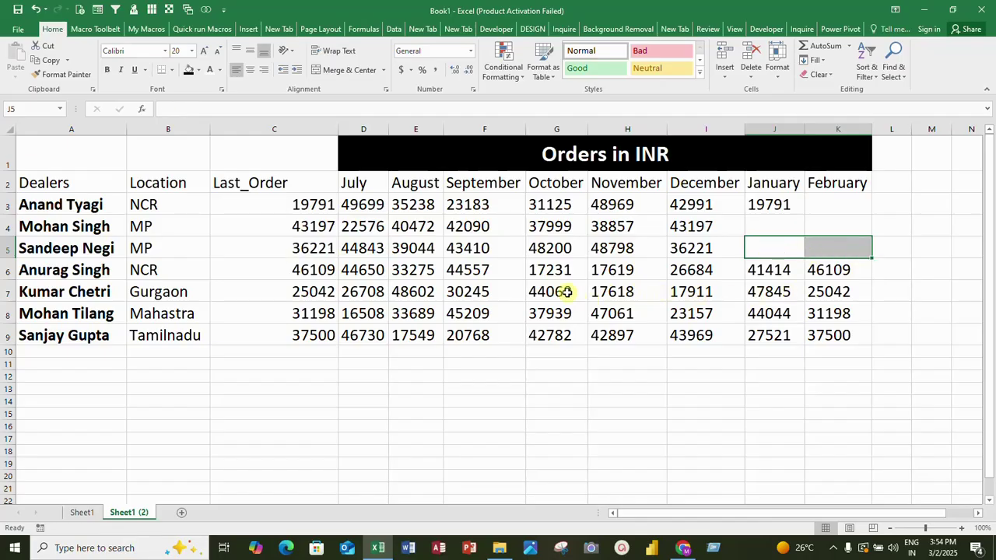
{"action": "left_click_drag", "start_coordinate": [563, 291], "coordinate": [811, 291]}
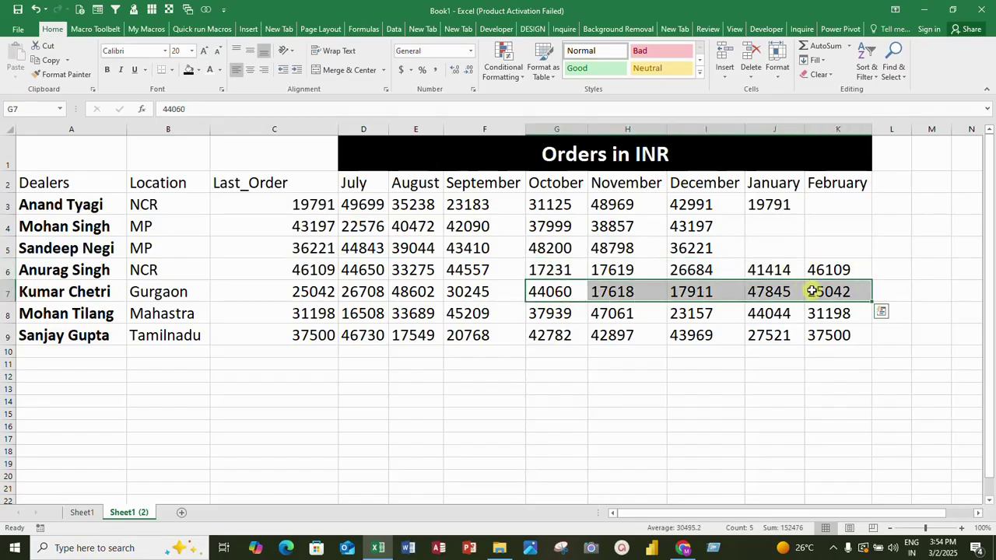
{"action": "key", "text": "Delete"}
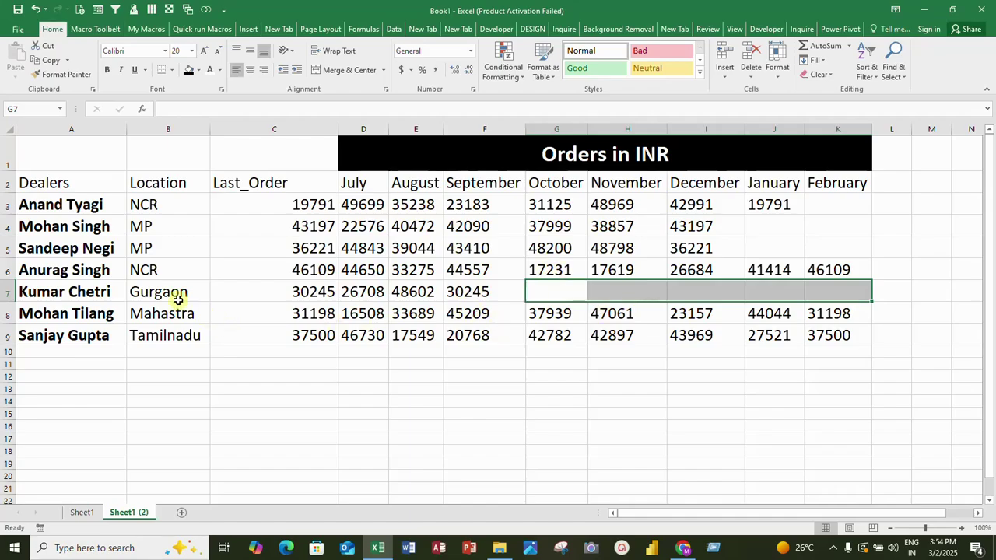
{"action": "left_click", "coordinate": [478, 292]}
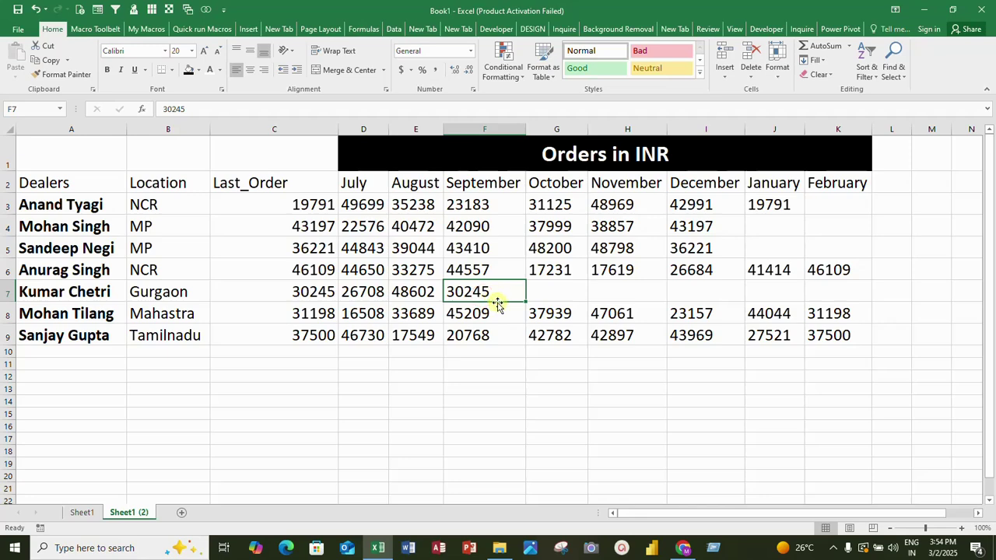
Clear the December to February orders in I8:K8 and the last dealer's January and February orders in J9:K9.
{"action": "left_click_drag", "start_coordinate": [702, 314], "coordinate": [819, 317]}
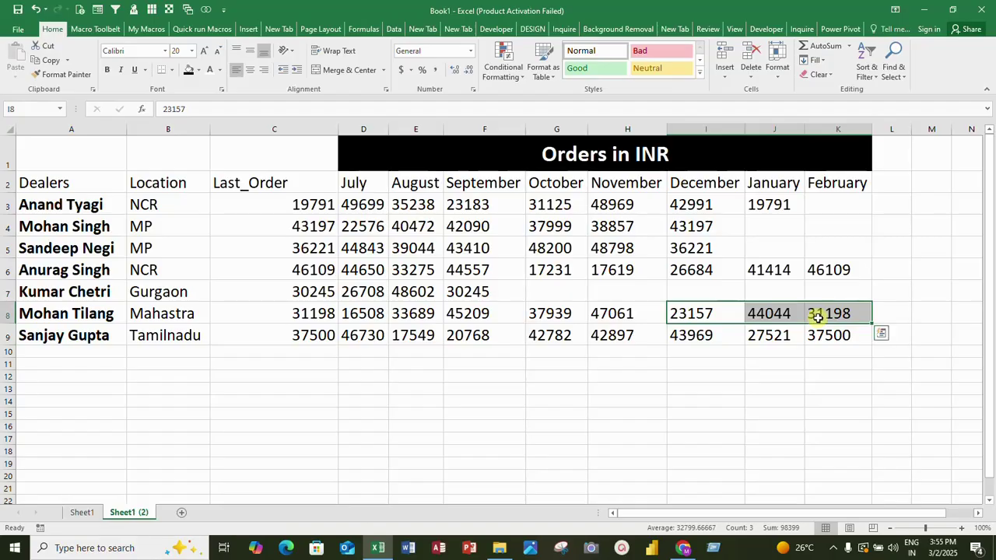
{"action": "key", "text": "Delete"}
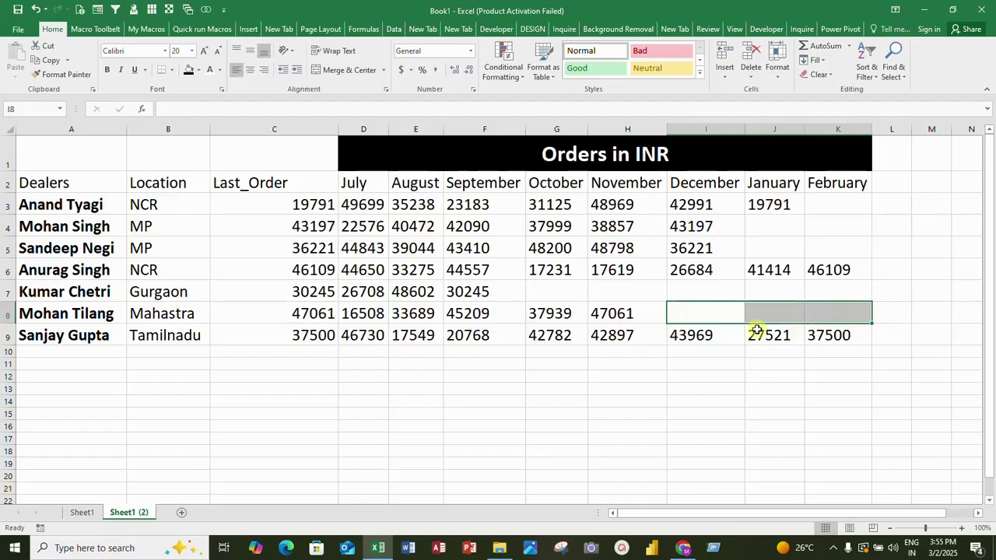
{"action": "left_click_drag", "start_coordinate": [741, 337], "coordinate": [813, 335]}
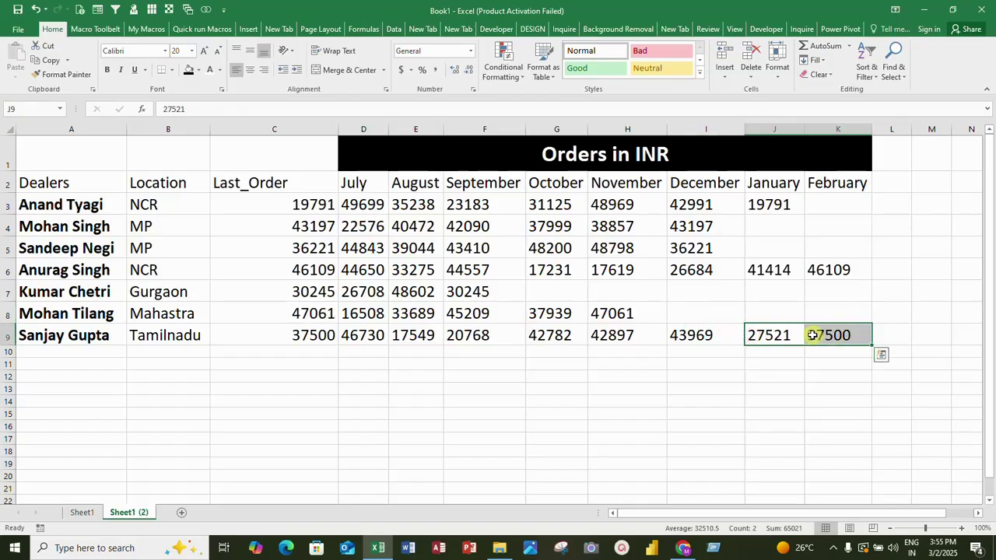
{"action": "key", "text": "Delete"}
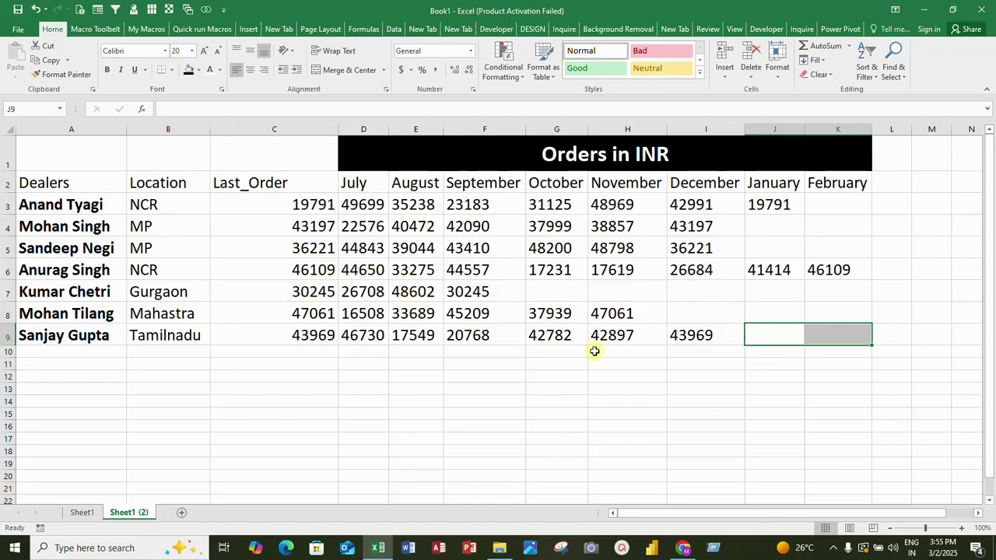